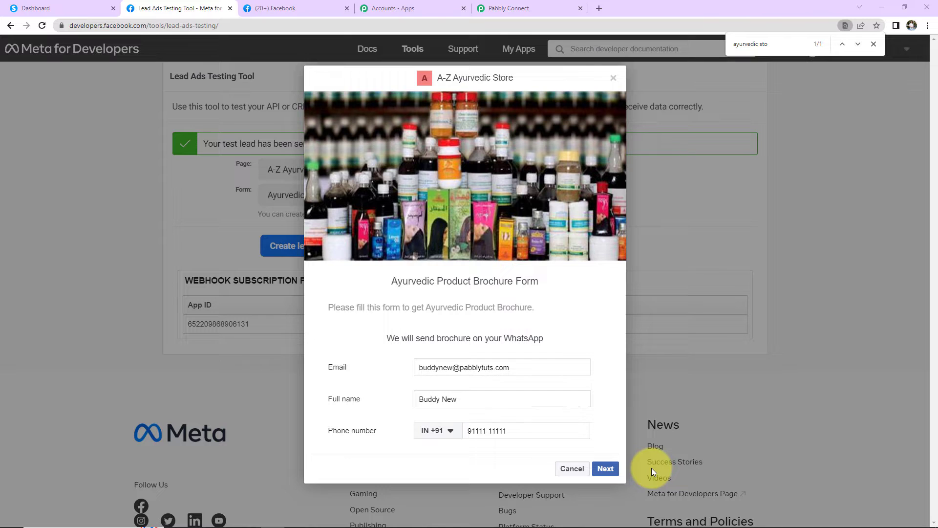
# Submit the Ayurvedic Product Brochure Form test lead, then switch to the Systeme.io contacts list.
pyautogui.click(606, 468)
pyautogui.click(601, 356)
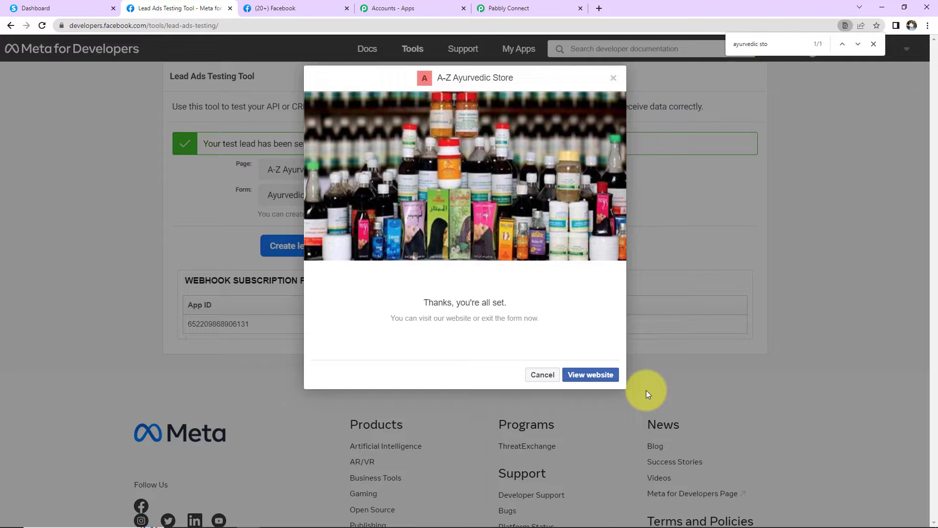
pyautogui.click(90, 9)
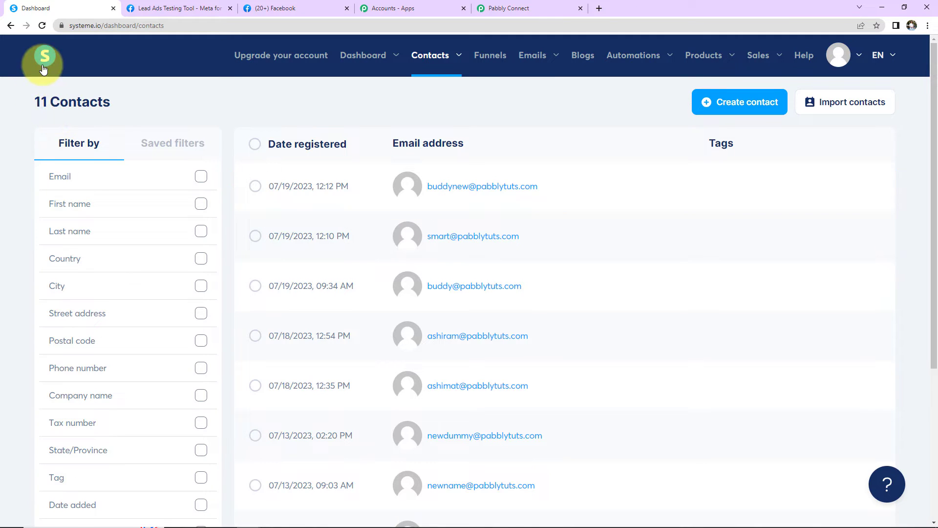
# Glance back at the Lead Ads Testing Tool, then go to the Pabbly account's All Apps page.
pyautogui.click(154, 7)
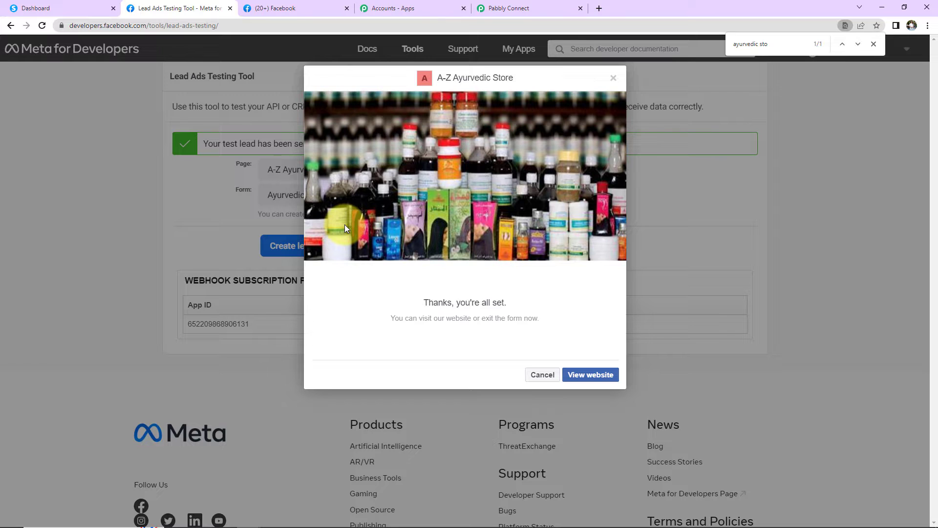
pyautogui.click(442, 10)
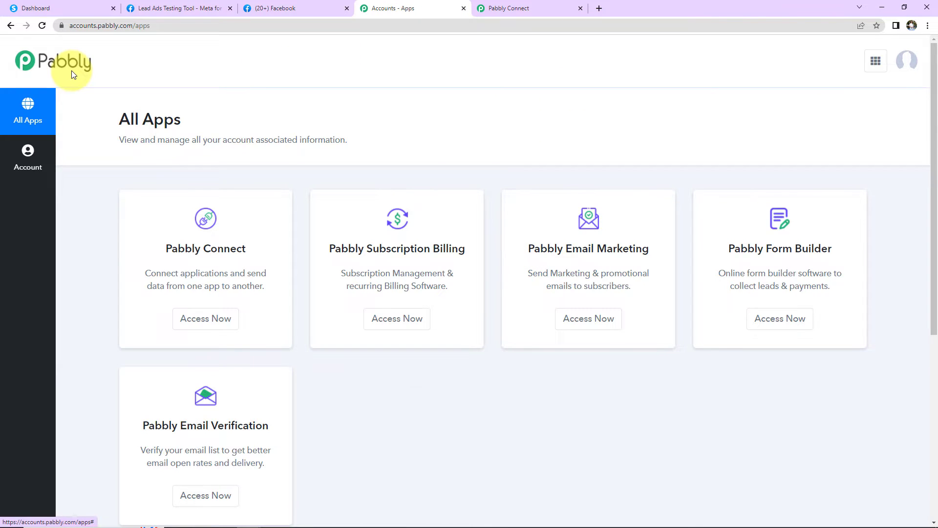
# Load pabbly.com/connect, sign in, and launch Pabbly Connect from the apps list.
pyautogui.hotkey('alt', 'Left')
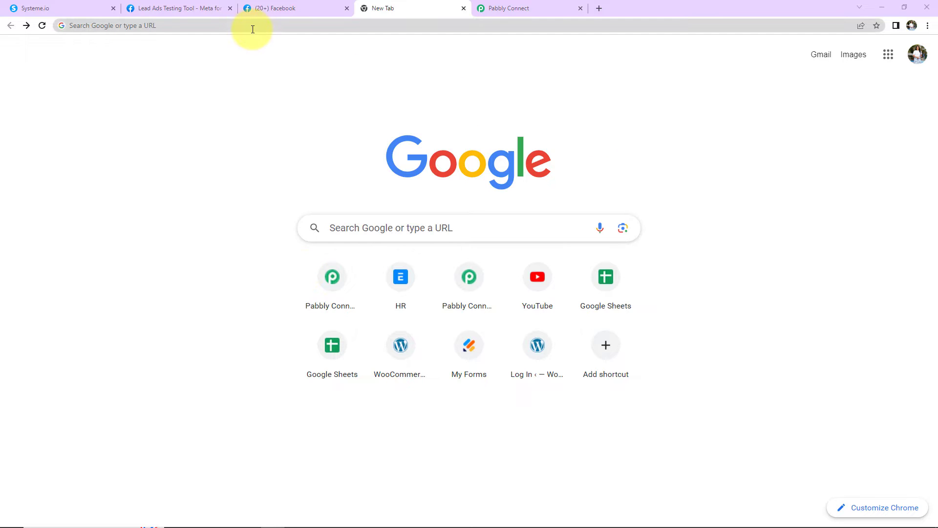
pyautogui.click(253, 29)
pyautogui.write('pabbly.com/connect/')
pyautogui.press('Return')
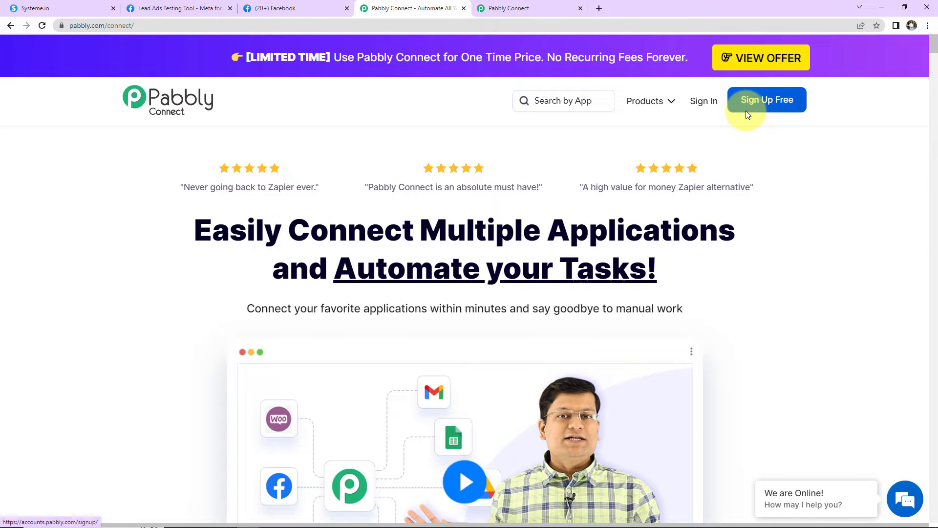
pyautogui.click(710, 108)
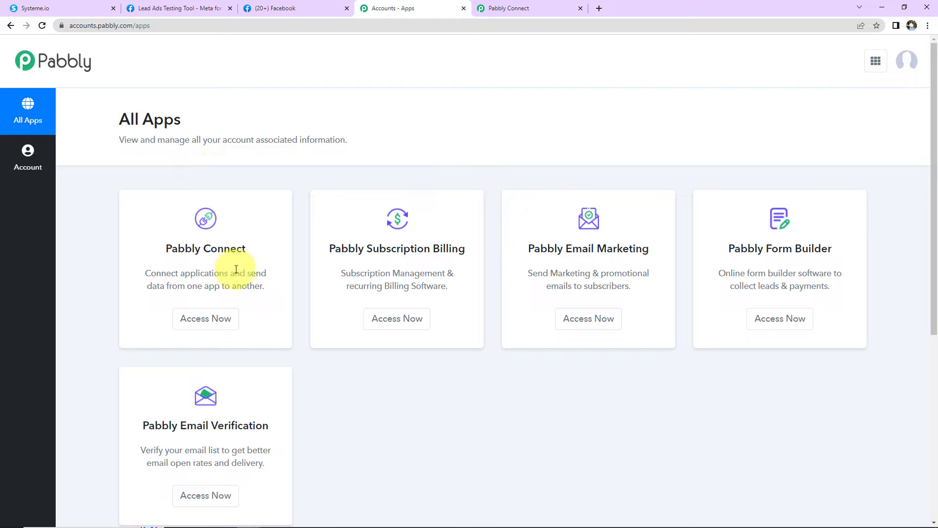
pyautogui.click(198, 323)
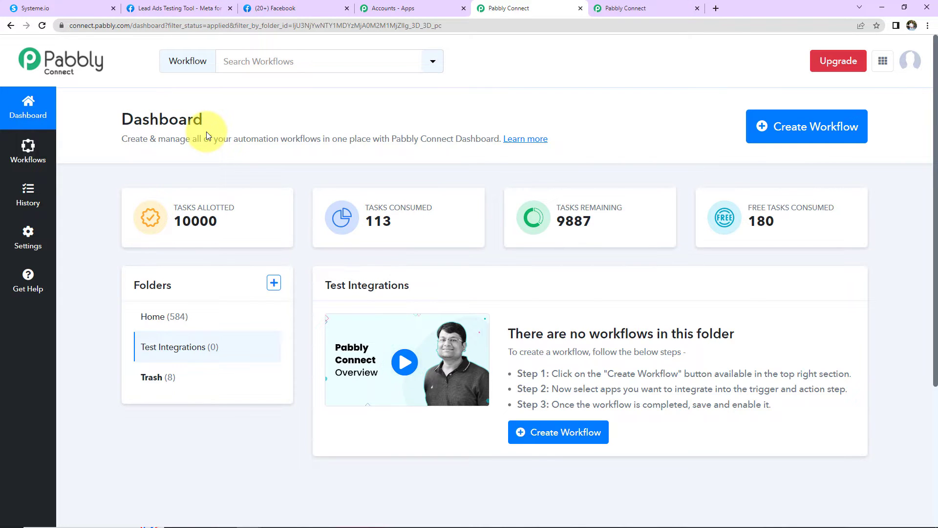
# Create a workflow named 'Create Systeme.io Contact From Facebook Lead Ads'.
pyautogui.click(797, 135)
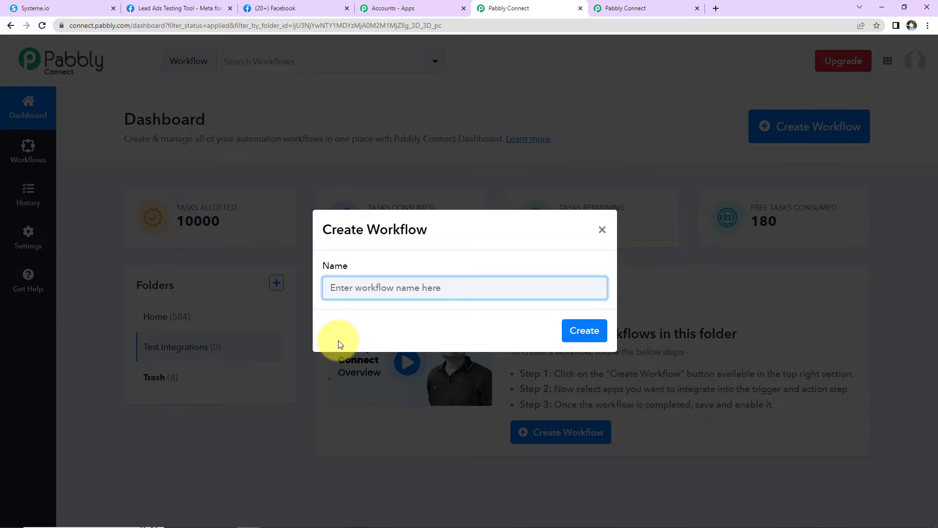
pyautogui.write('Create Systeme.io Contact From Facebook Lead Ads')
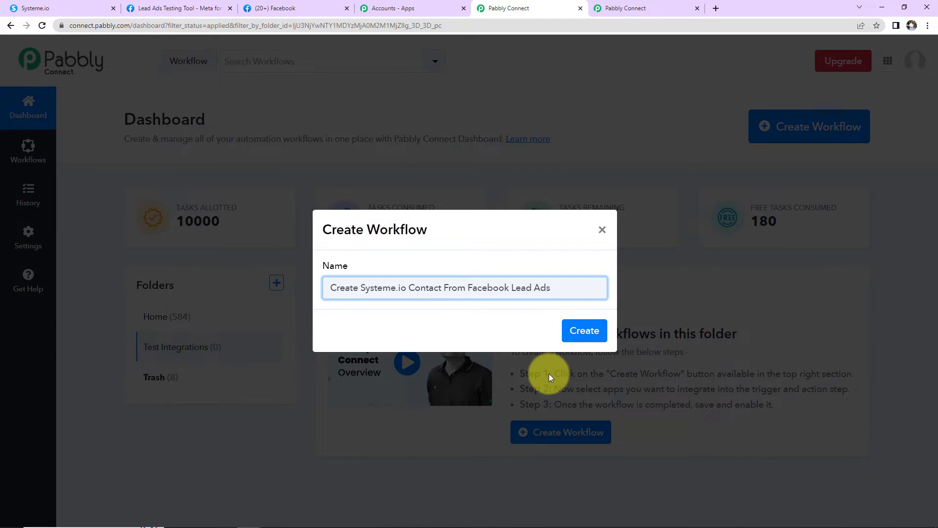
pyautogui.click(569, 337)
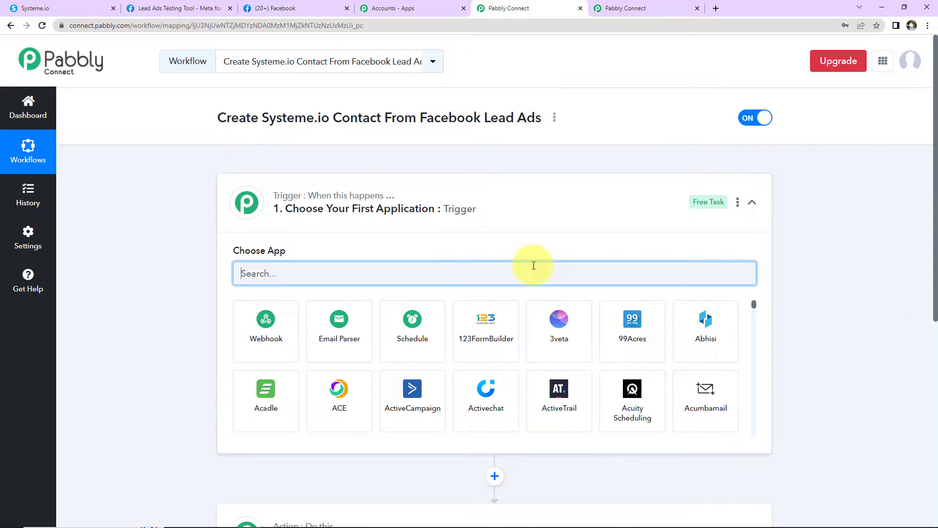
# Search 'facebook' and choose Facebook Lead Ads as the trigger app.
pyautogui.scroll(-2, 492, 226)
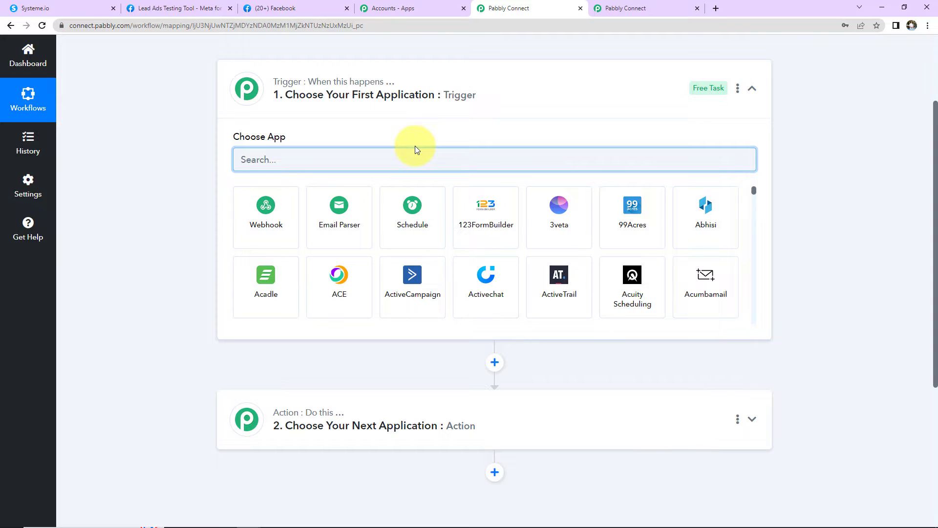
pyautogui.write('facebook')
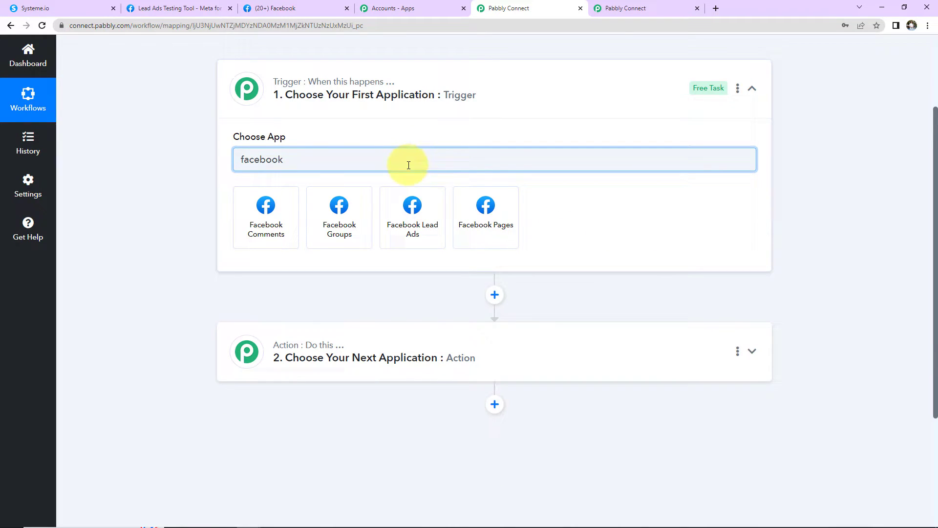
pyautogui.click(414, 205)
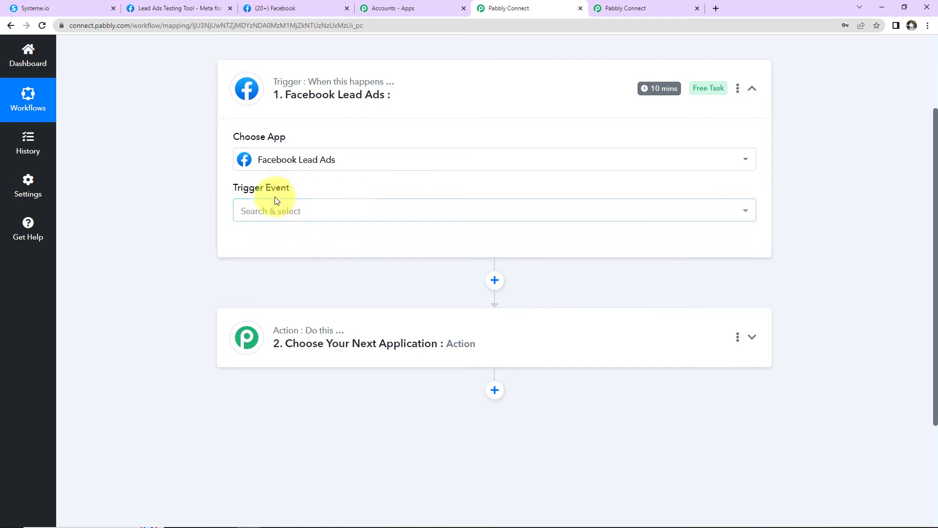
pyautogui.moveTo(245, 193)
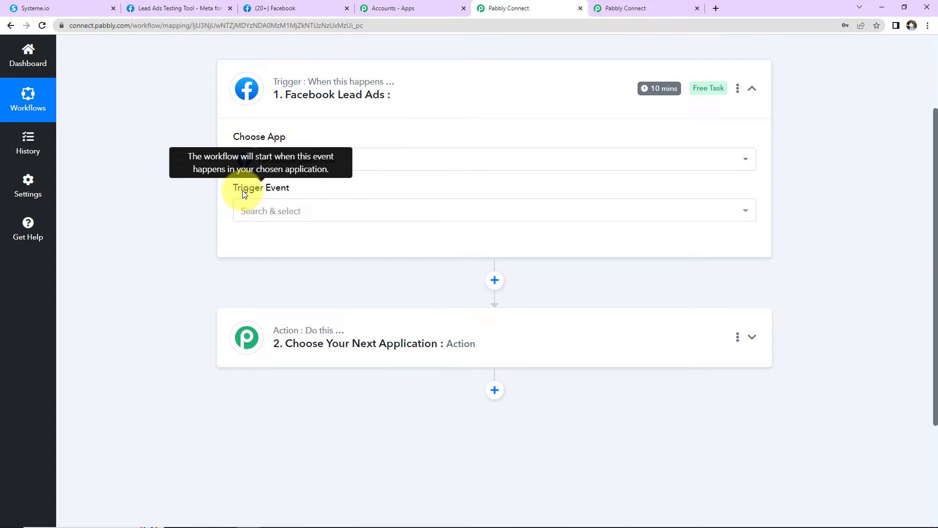
# Choose New Lead (Instant) as the Facebook Lead Ads trigger event.
pyautogui.click(259, 215)
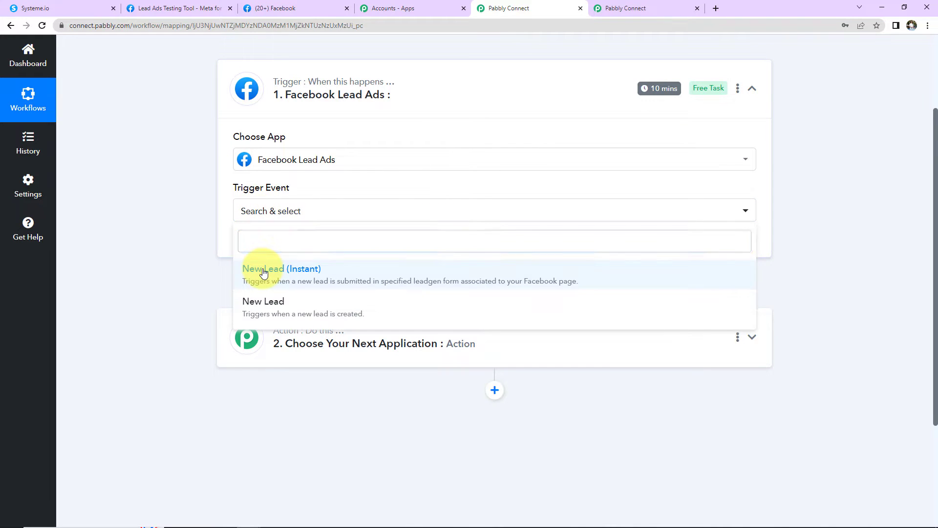
pyautogui.click(264, 270)
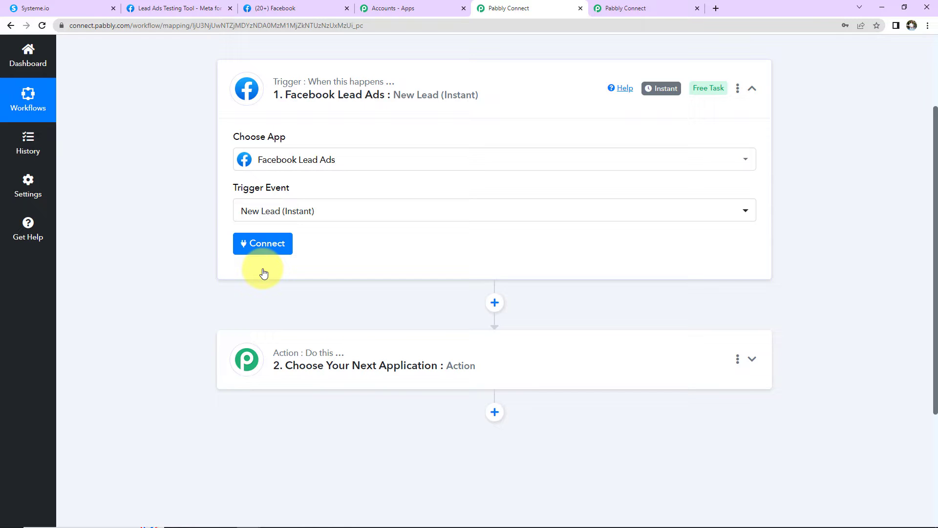
pyautogui.moveTo(647, 94)
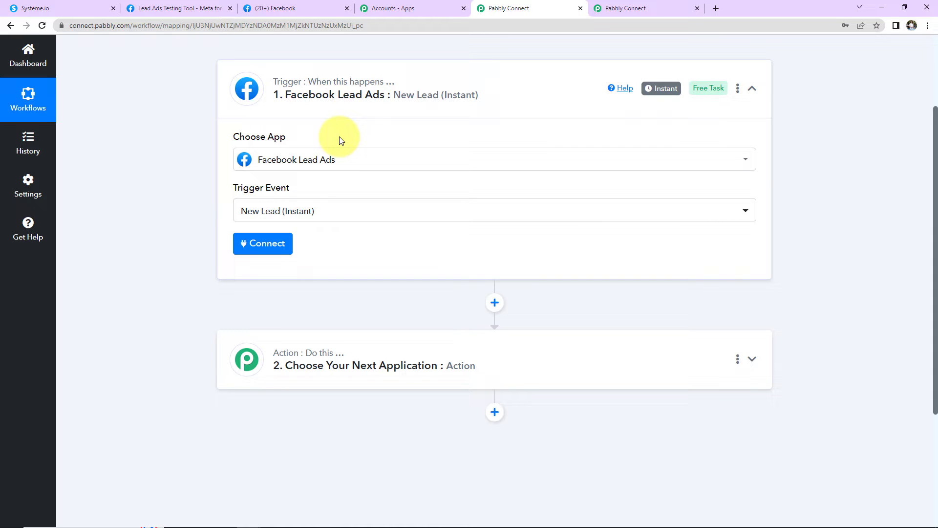
# Add and authorize a new Facebook Lead Ads connection for the trigger.
pyautogui.click(268, 243)
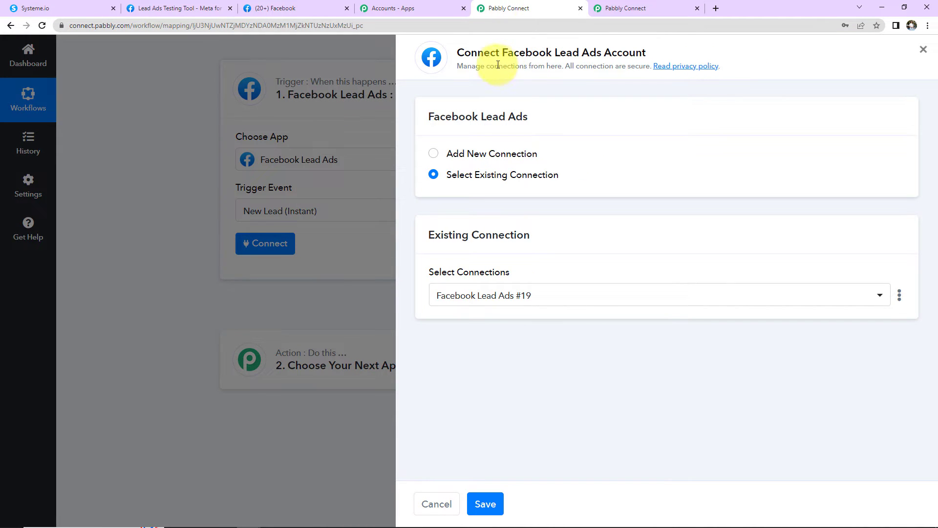
pyautogui.moveTo(501, 52); pyautogui.dragTo(653, 53)
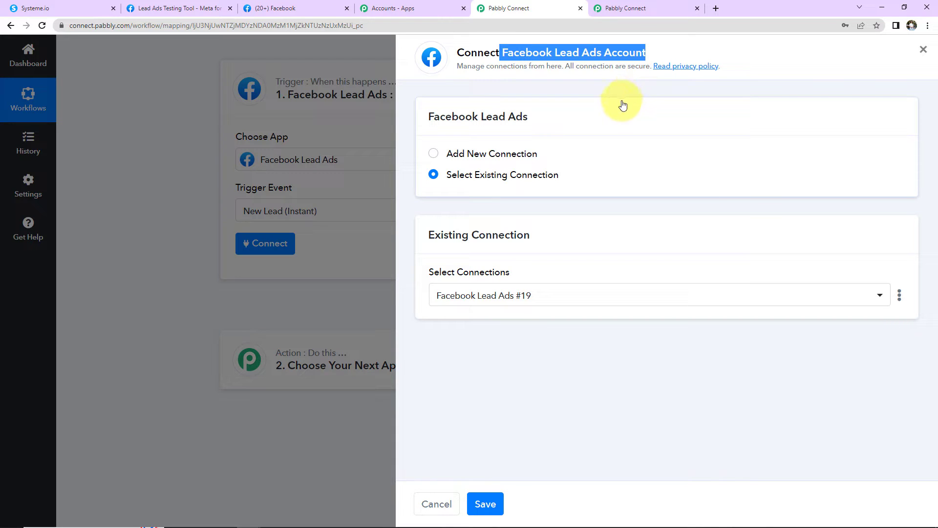
pyautogui.click(433, 154)
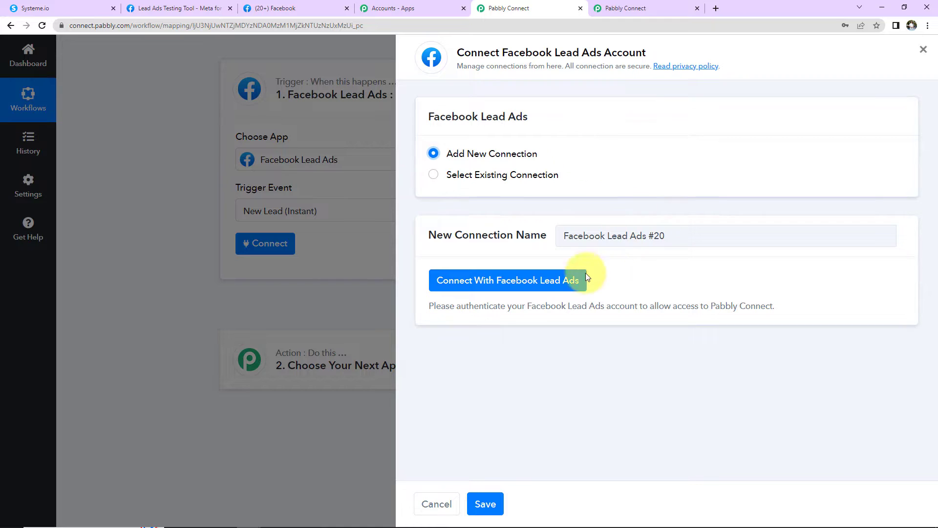
pyautogui.click(508, 287)
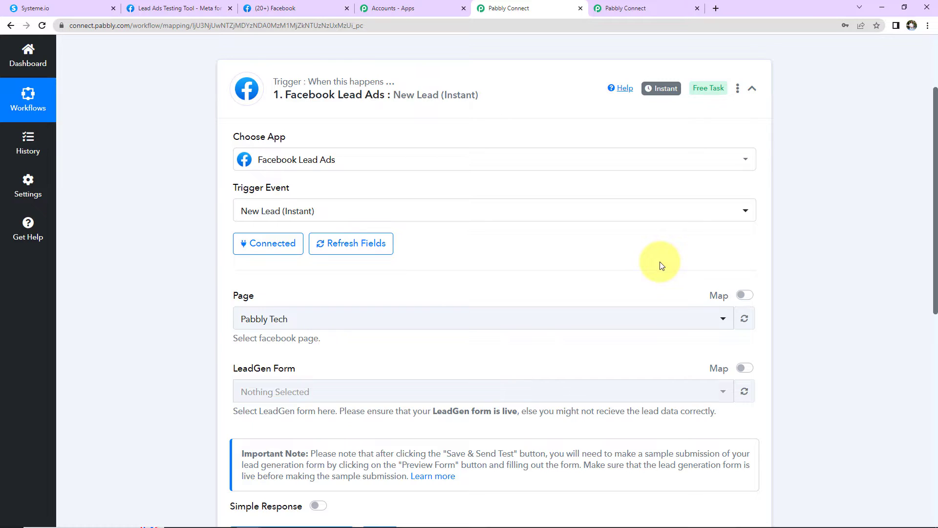
pyautogui.scroll(-2, 661, 264)
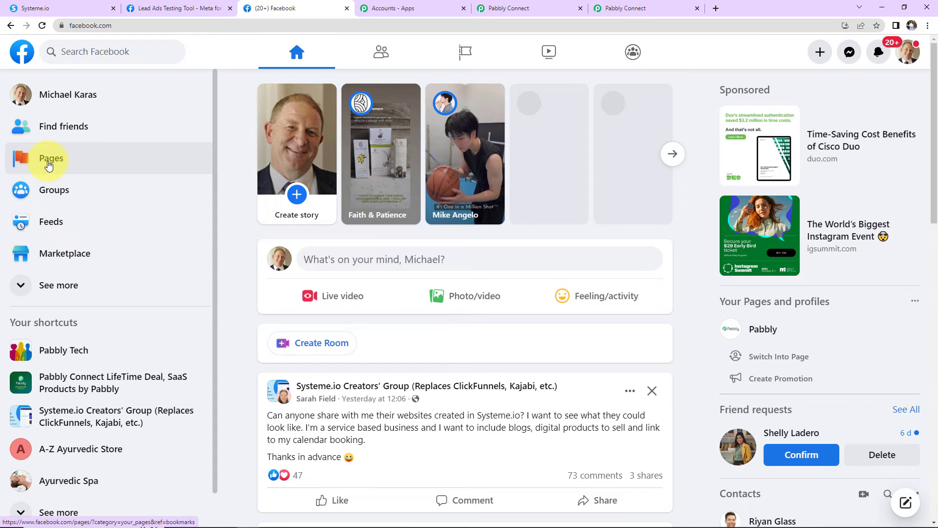
# Open Facebook's Pages you manage list and look through the managed pages.
pyautogui.click(48, 165)
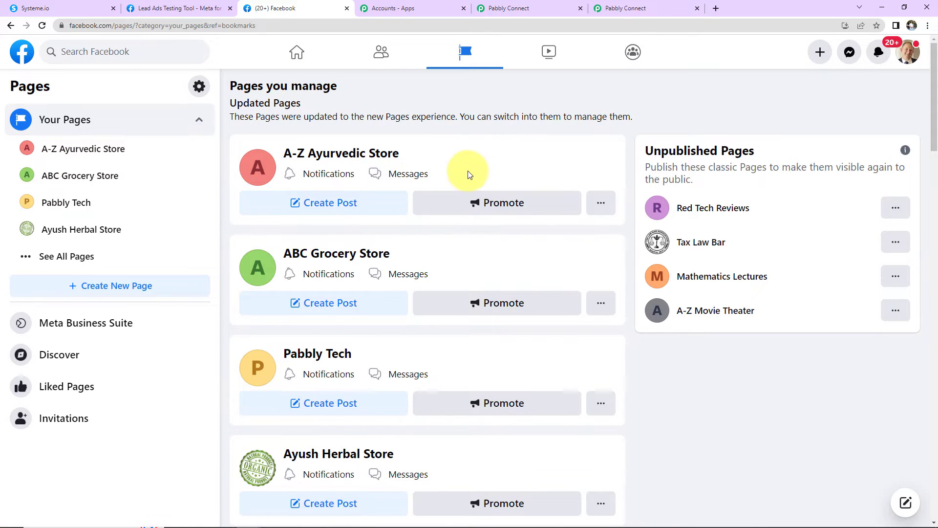
pyautogui.scroll(-7, 469, 175)
pyautogui.scroll(-13, 469, 175)
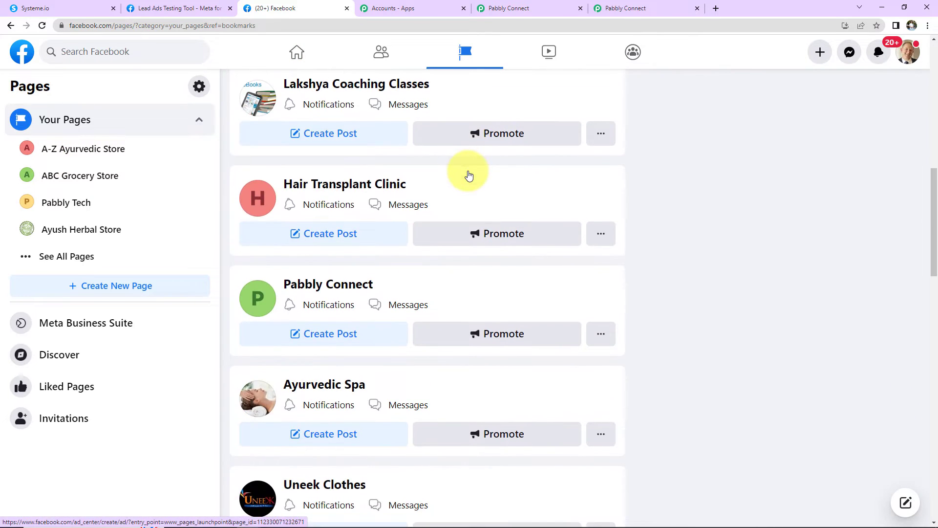
pyautogui.scroll(20, 341, 171)
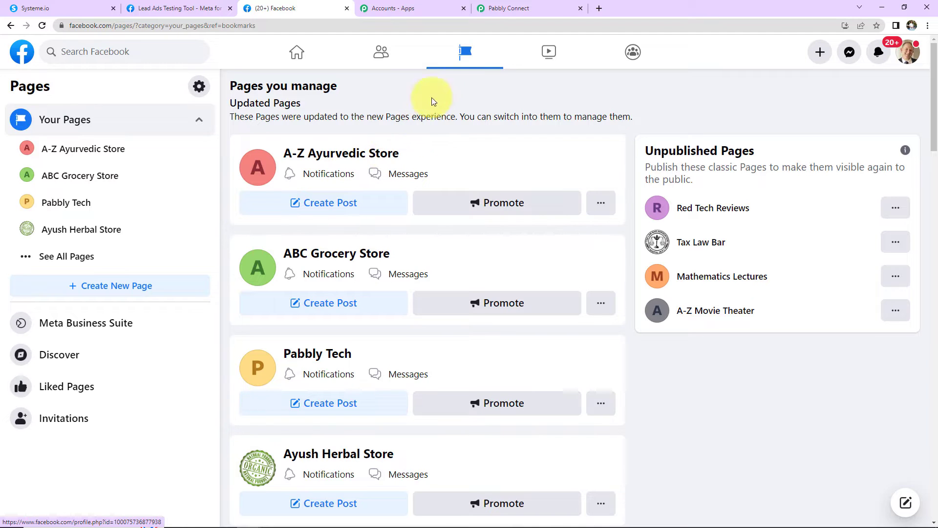
# Set the trigger Page to A-Z Ayurvedic Store and LeadGen Form to Ayurvedic Product Brochure Form.
pyautogui.click(499, 9)
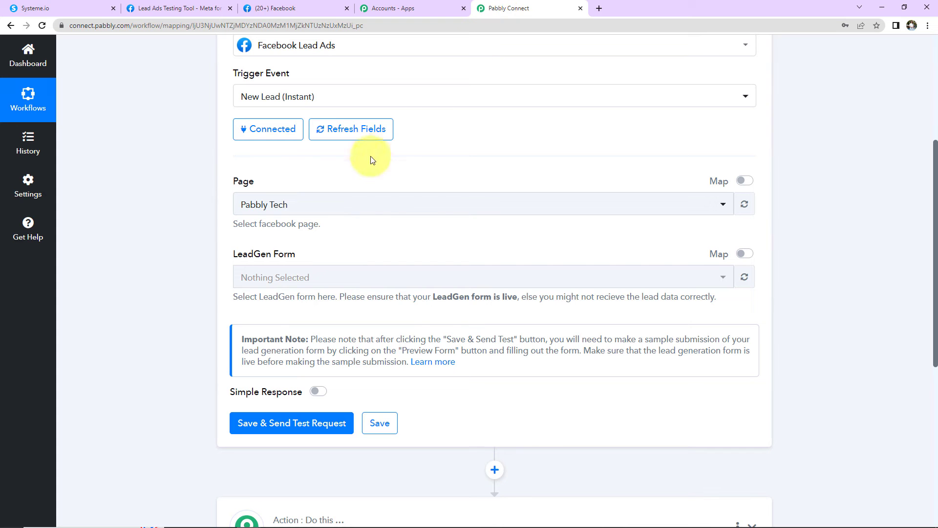
pyautogui.click(298, 209)
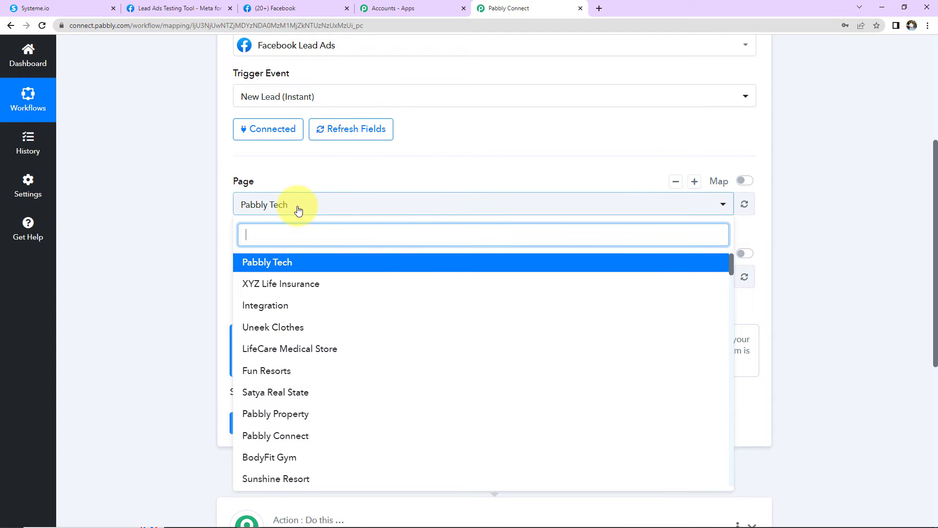
pyautogui.write('Ayur')
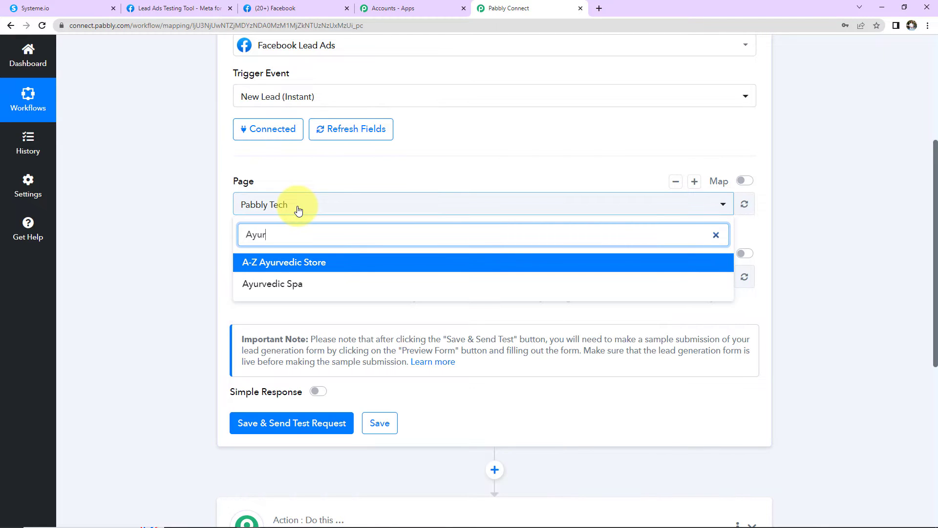
pyautogui.click(292, 266)
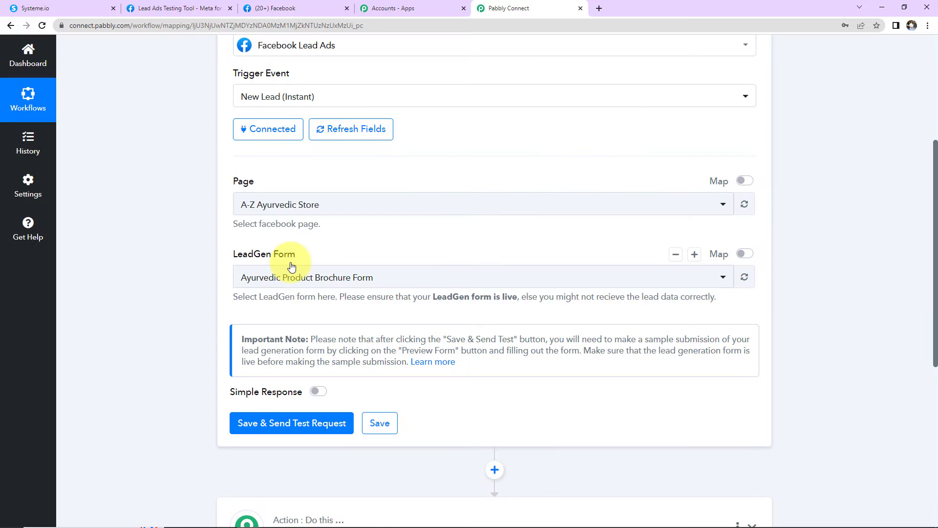
pyautogui.scroll(2, 289, 266)
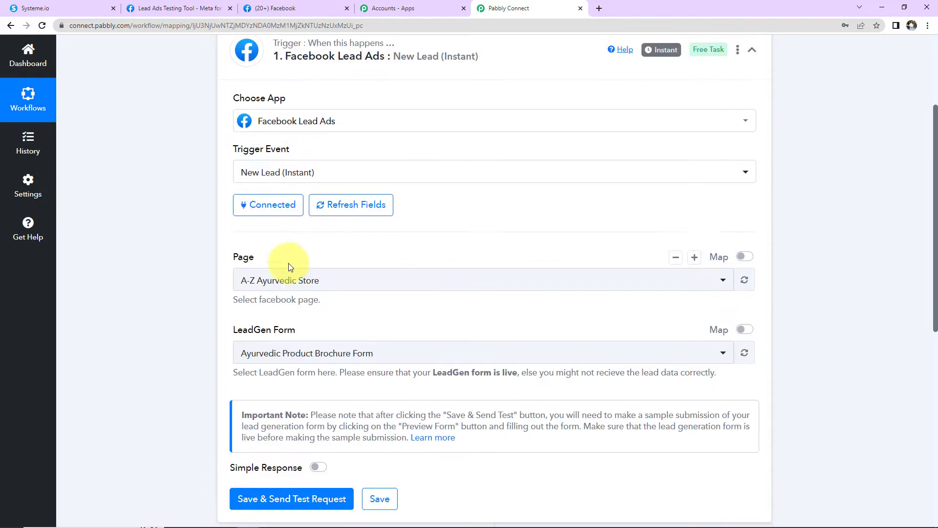
pyautogui.scroll(-2, 240, 356)
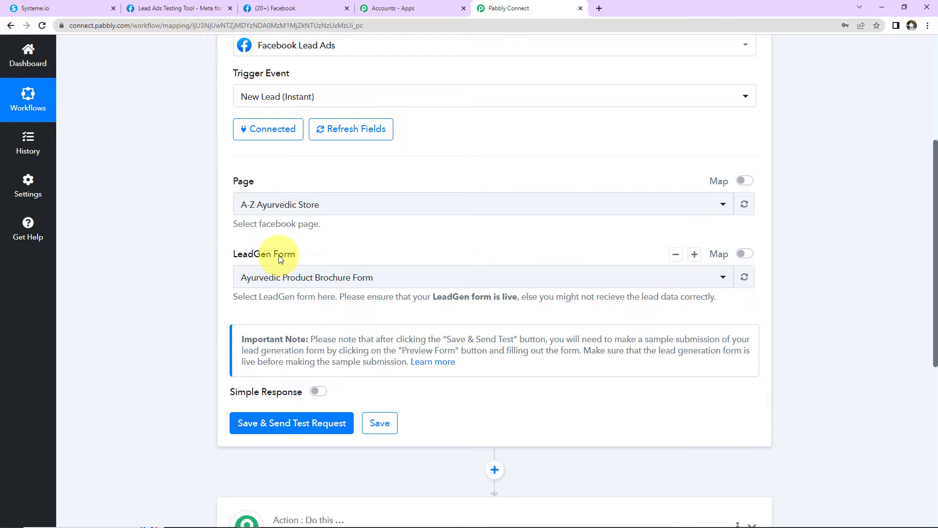
pyautogui.click(436, 286)
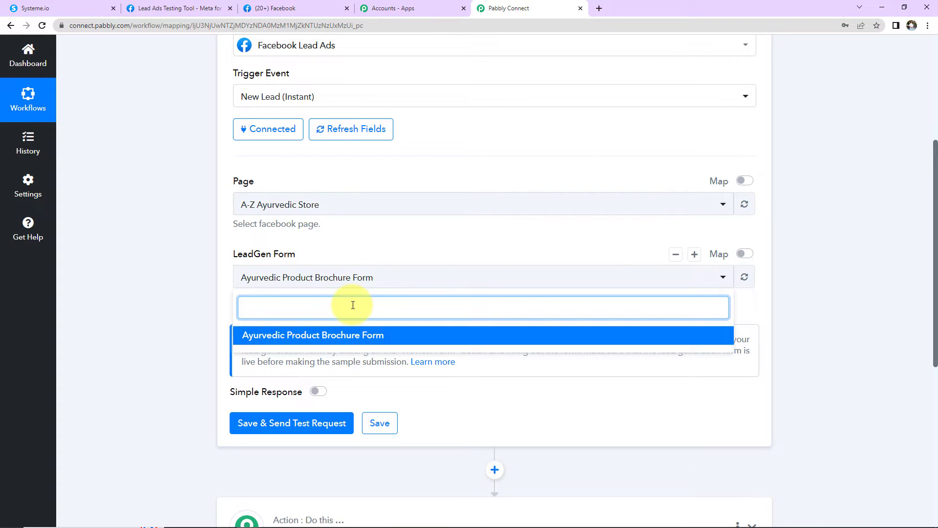
pyautogui.click(201, 268)
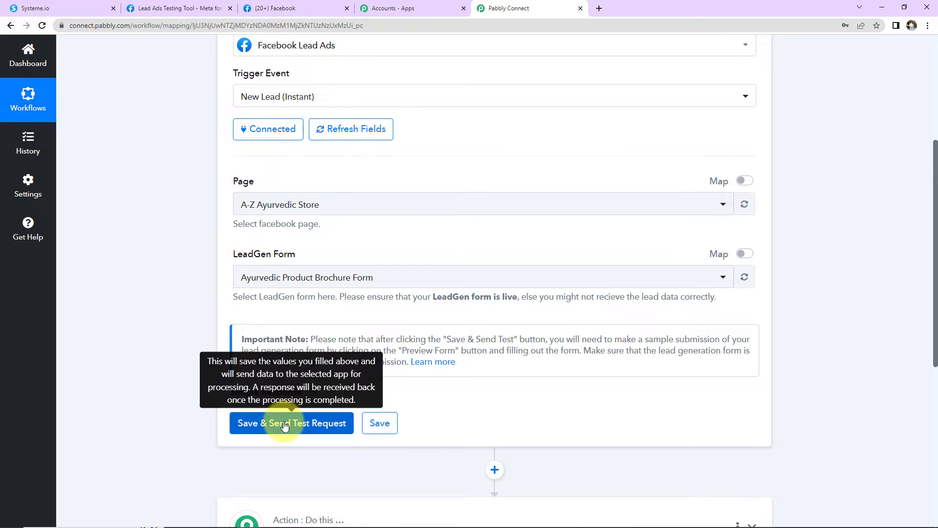
# Save the trigger to await a webhook response, then switch to Meta for Developers.
pyautogui.click(285, 424)
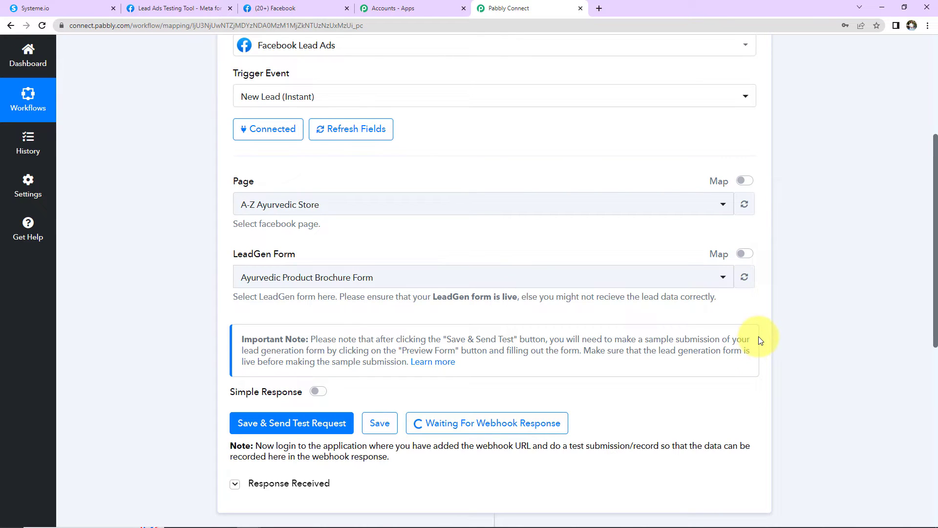
pyautogui.scroll(-2, 758, 336)
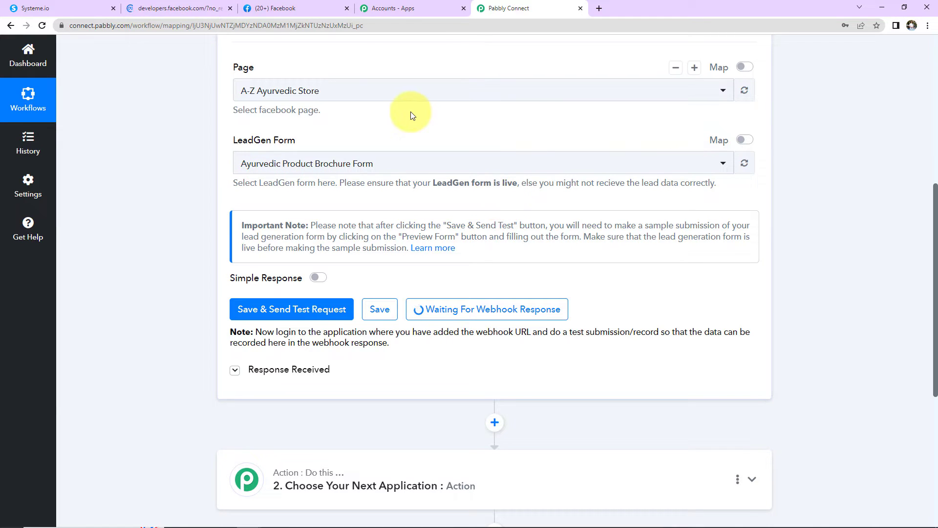
pyautogui.click(168, 9)
# Open the Lead Ads Testing Tool from the Meta for Developers Tools page.
pyautogui.click(815, 56)
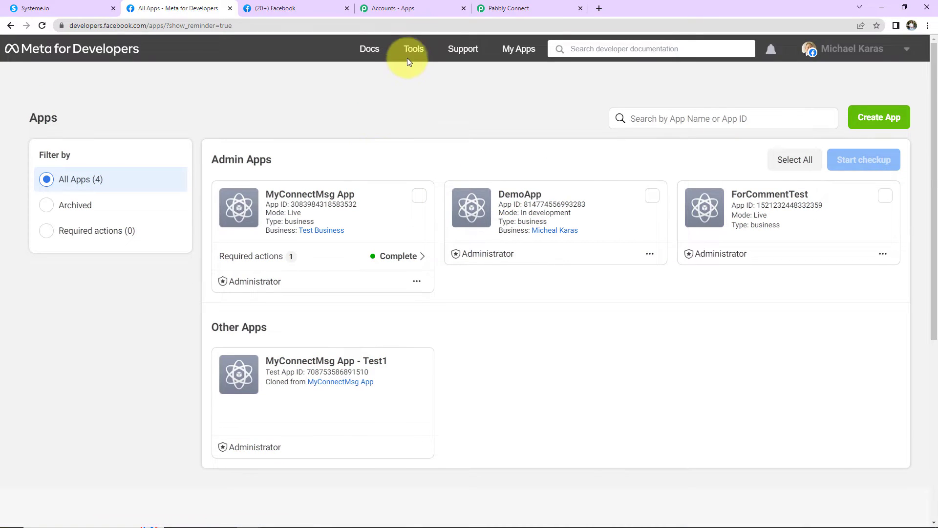
pyautogui.click(412, 51)
pyautogui.scroll(-2, 294, 166)
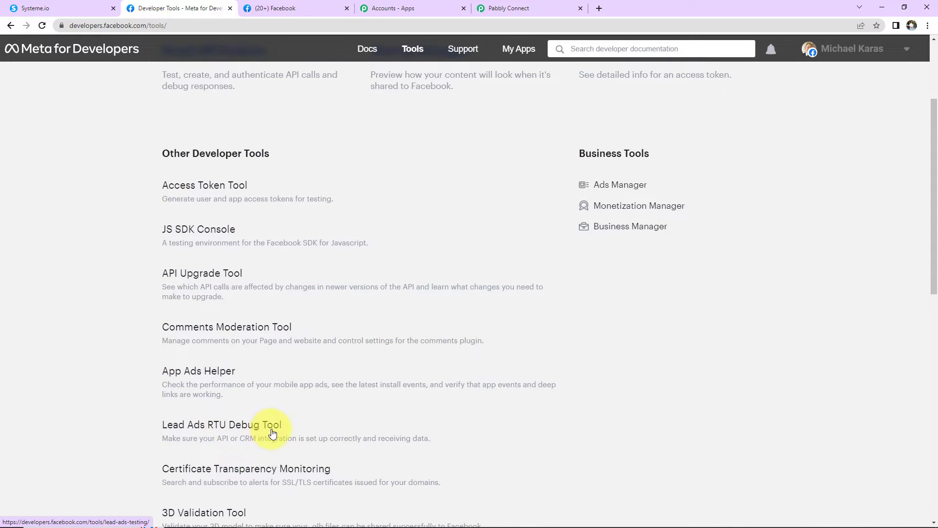
pyautogui.click(256, 428)
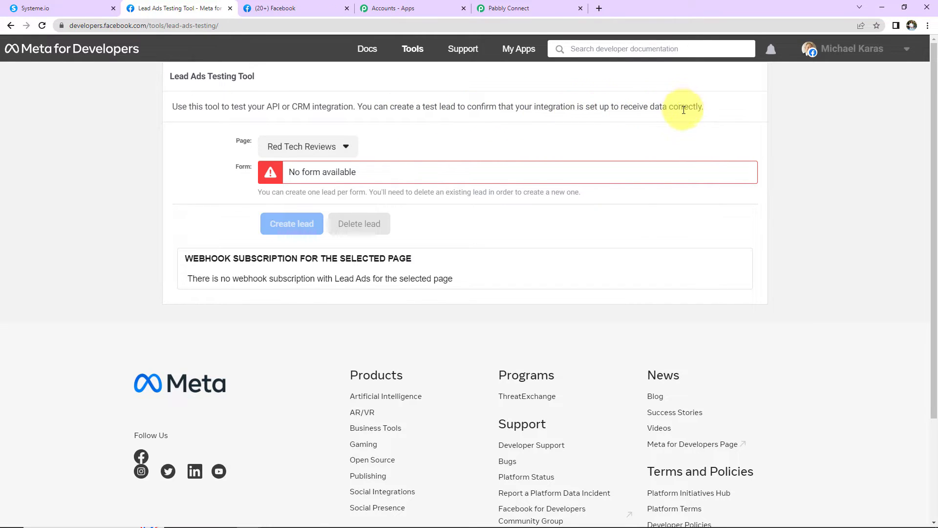
# Select the A-Z Ayurvedic Store page and preview its Ayurvedic Product Brochure Form.
pyautogui.click(308, 147)
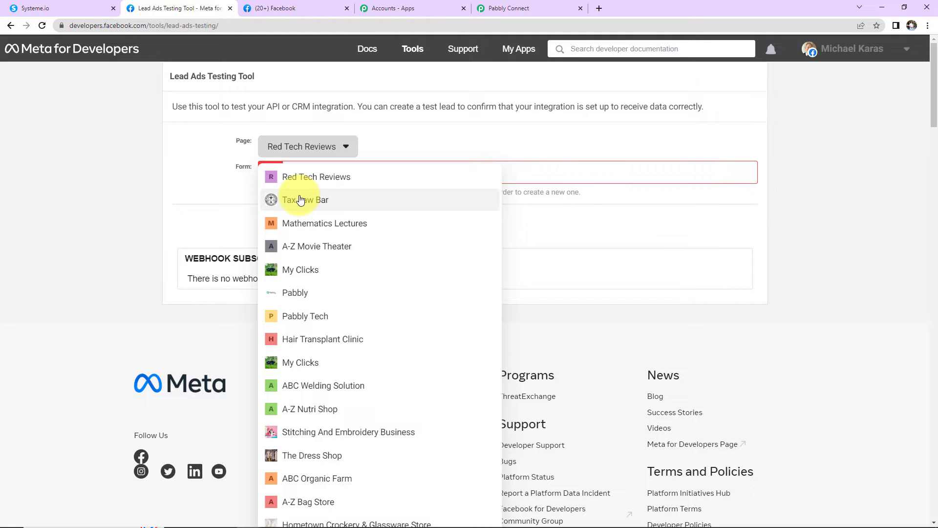
pyautogui.scroll(-10, 300, 200)
pyautogui.moveTo(343, 282); pyautogui.dragTo(297, 282)
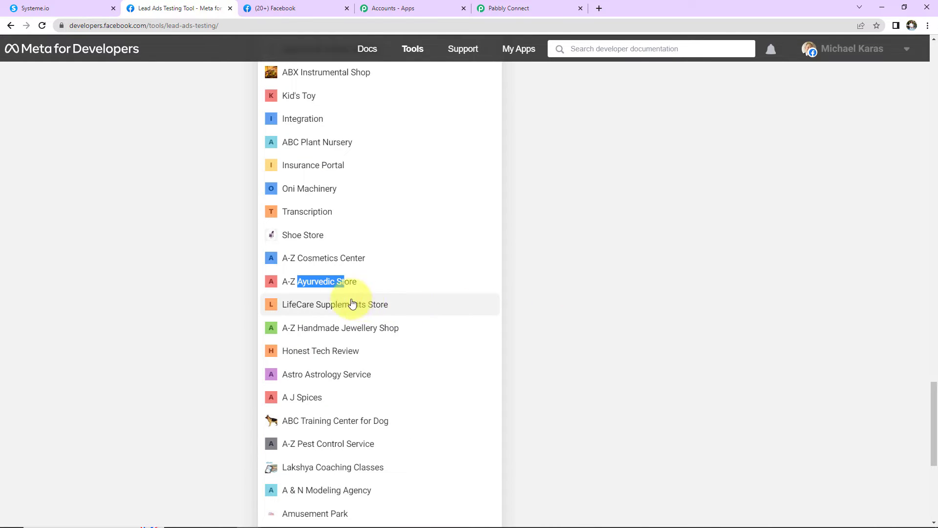
pyautogui.click(317, 282)
pyautogui.scroll(3, 321, 307)
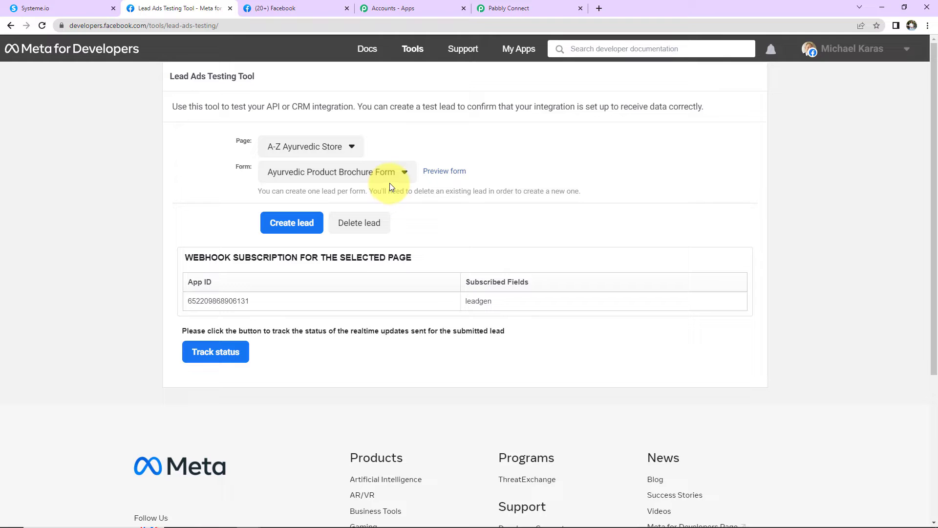
pyautogui.click(448, 172)
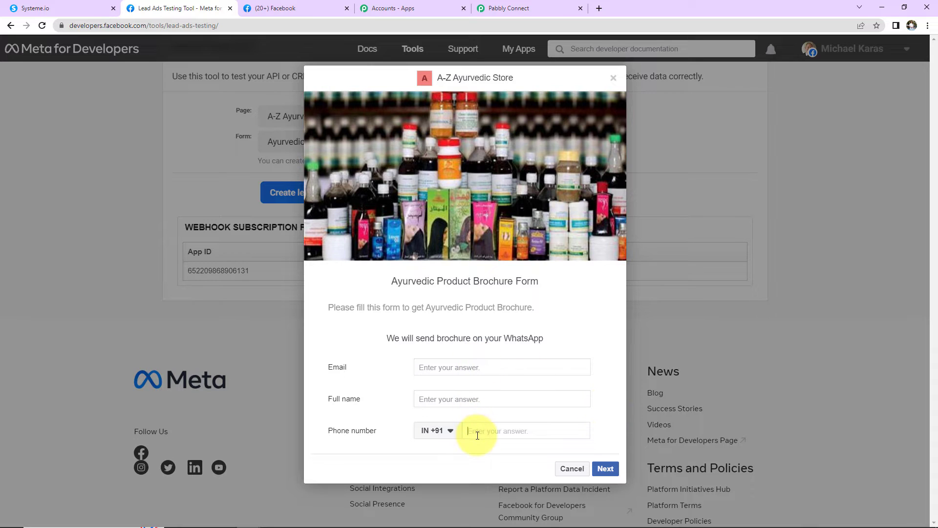
# Fill the preview form's Email, Full name and Phone number fields with test lead details.
pyautogui.click(444, 369)
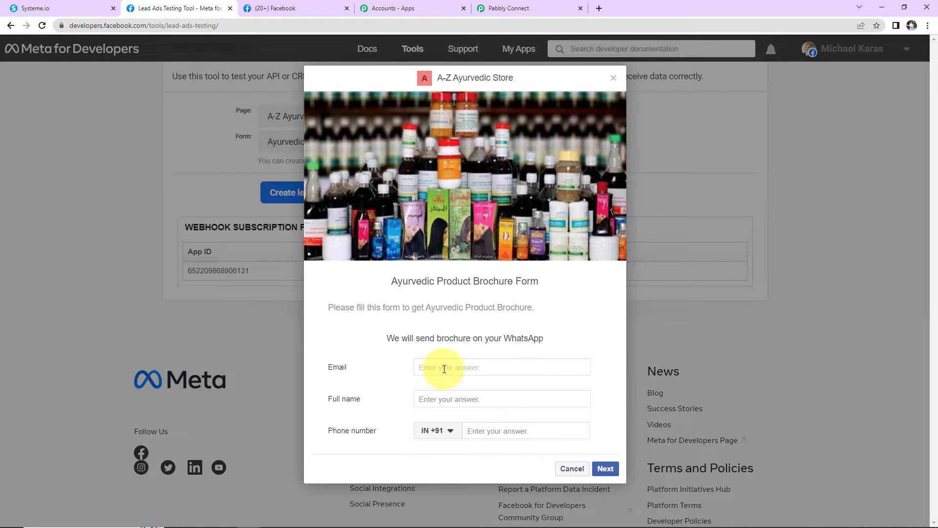
pyautogui.click(444, 400)
pyautogui.write('Sm')
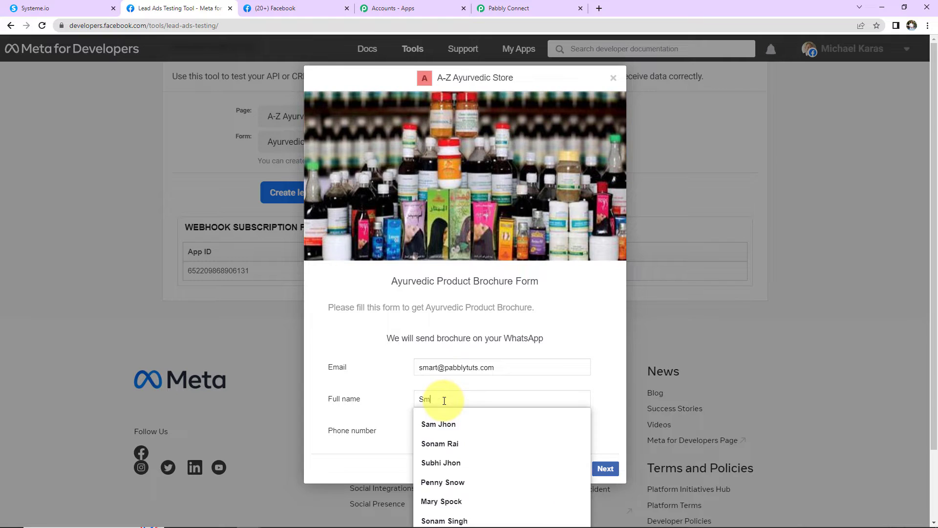
pyautogui.write('art Buddy')
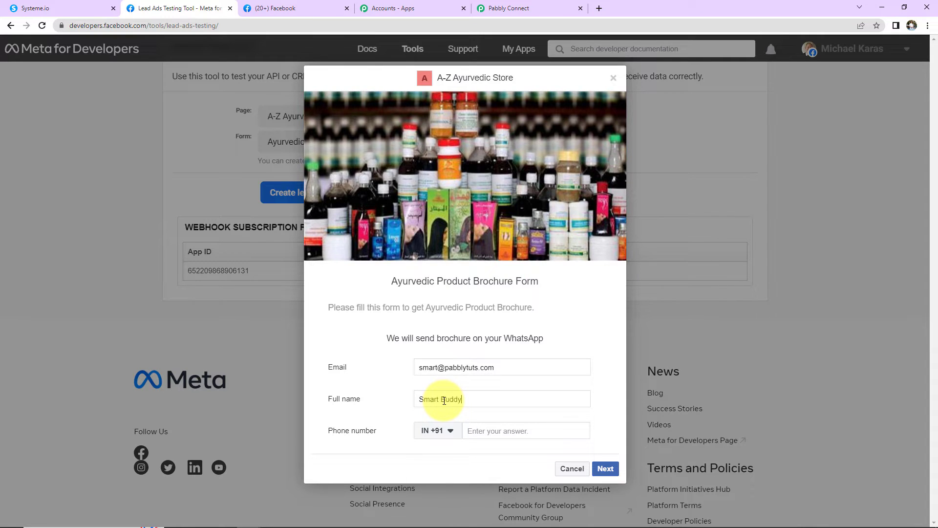
pyautogui.click(484, 430)
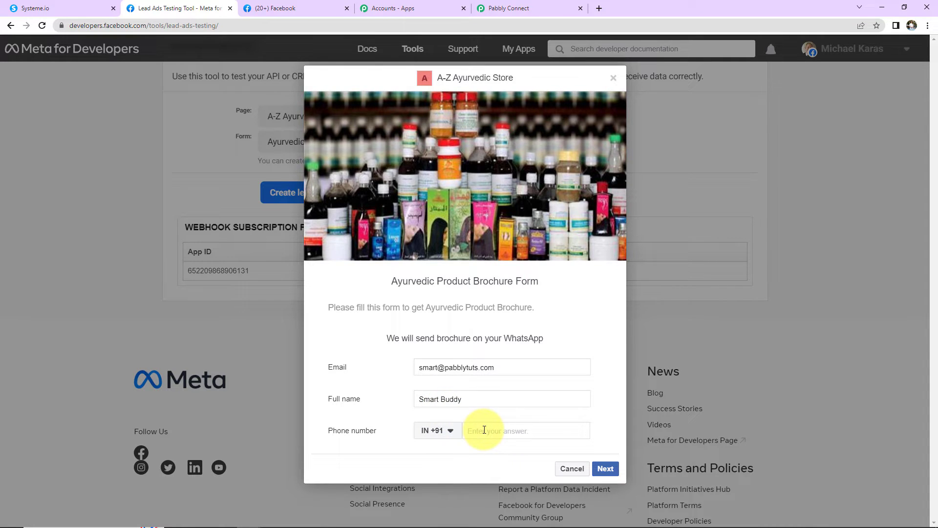
pyautogui.write('91111 11111')
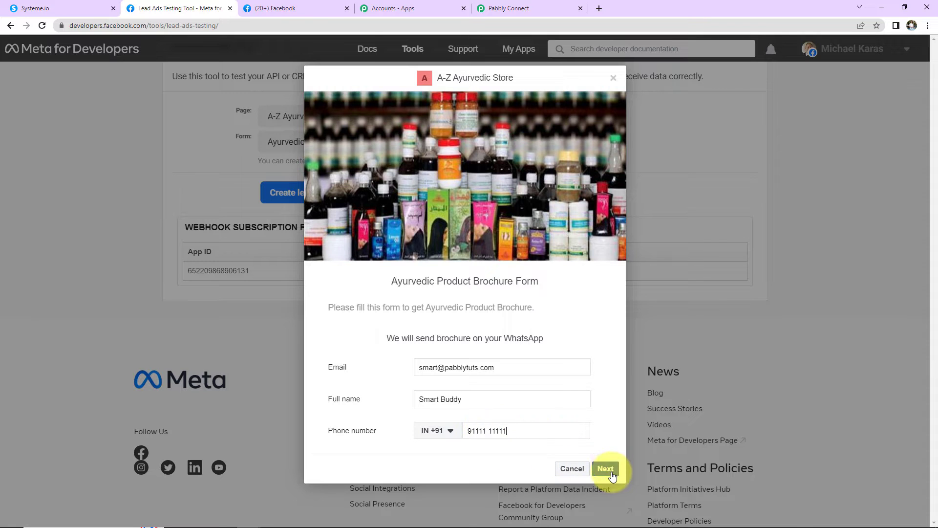
# Submit the test lead and return to the Pabbly Connect workflow.
pyautogui.click(610, 470)
pyautogui.click(604, 357)
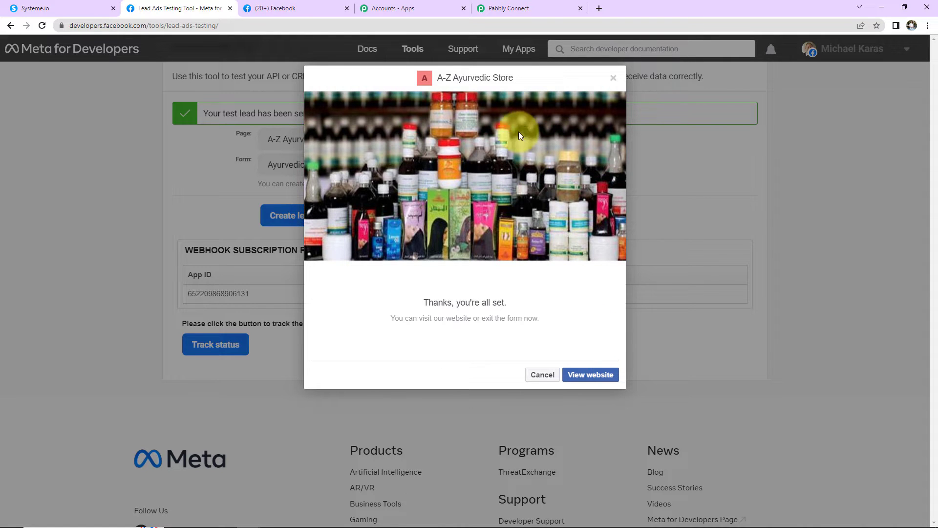
pyautogui.click(506, 7)
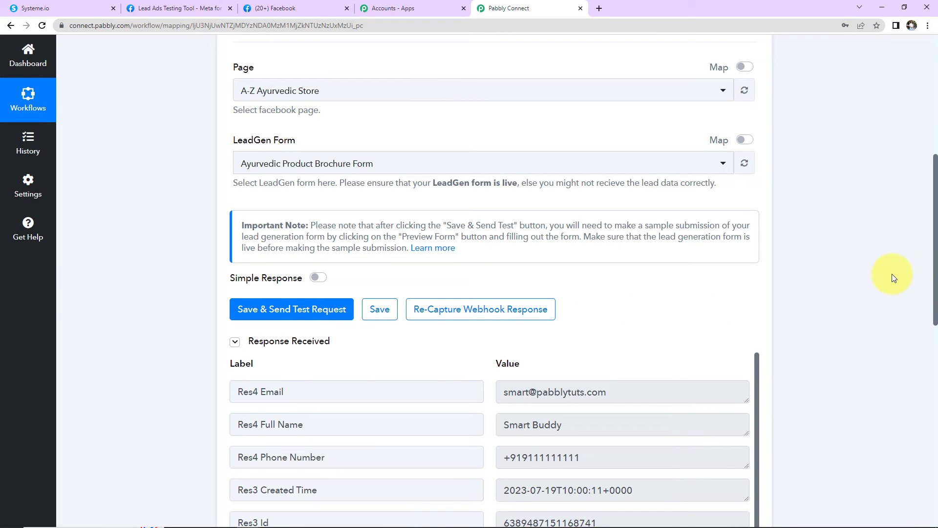
# Scroll through the received webhook response's label/value list for the test lead.
pyautogui.scroll(-5, 892, 277)
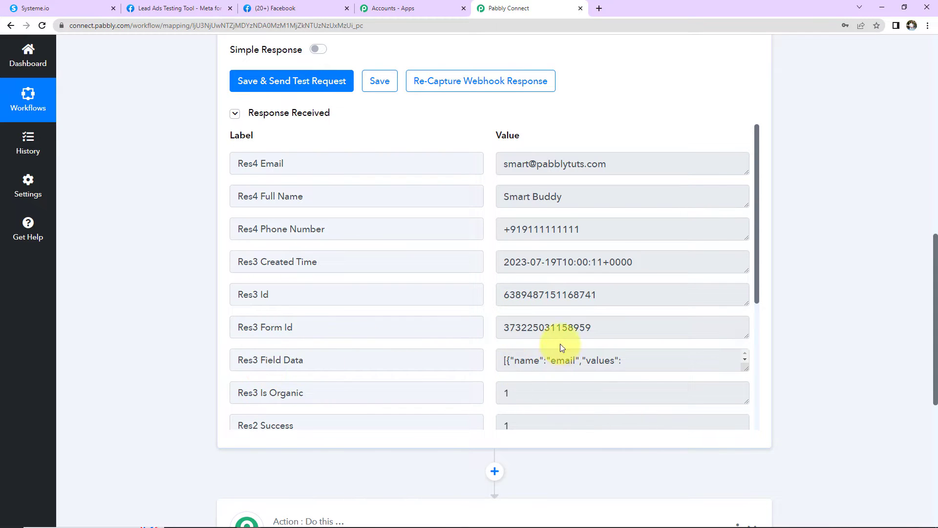
pyautogui.scroll(-7, 559, 344)
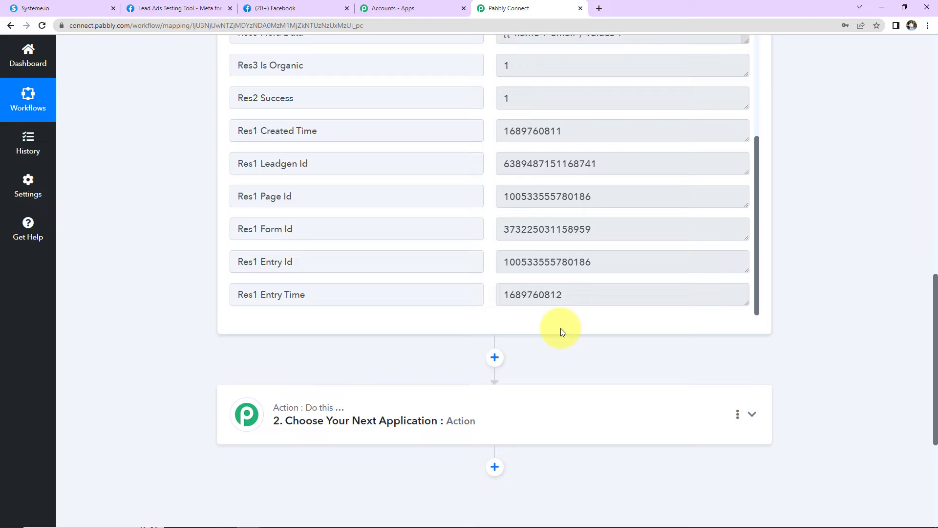
pyautogui.scroll(-5, 556, 318)
# Make API by Pabbly, found by searching 'API', the action step's app with the GET event.
pyautogui.click(344, 194)
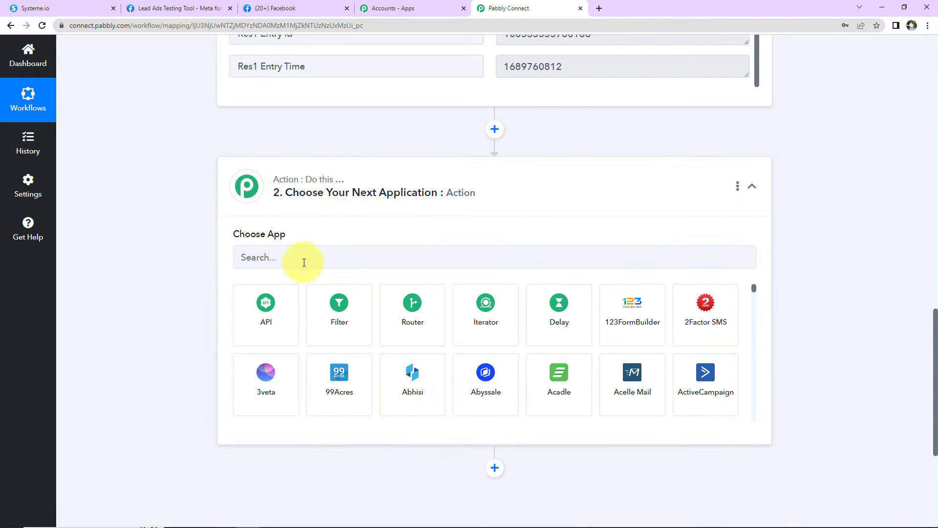
pyautogui.click(303, 263)
pyautogui.write('sys')
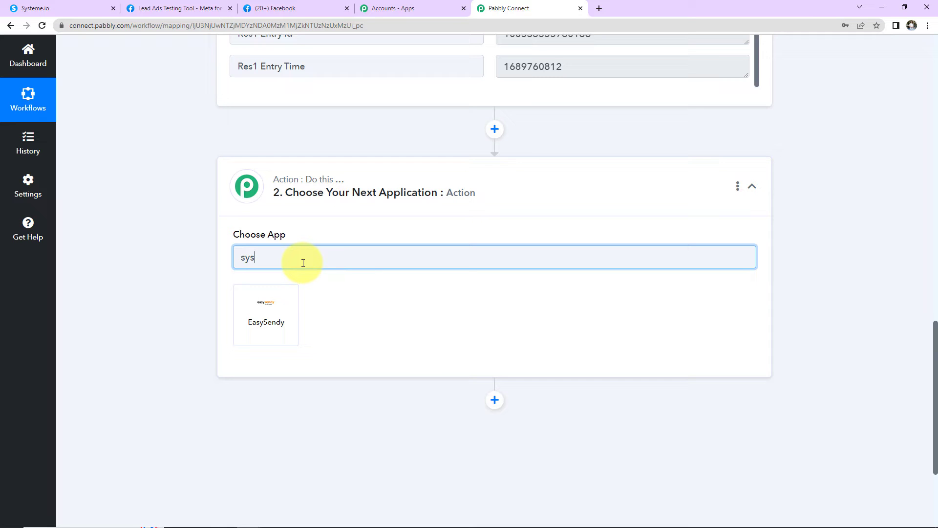
pyautogui.press('BackSpace')
pyautogui.press('BackSpace')
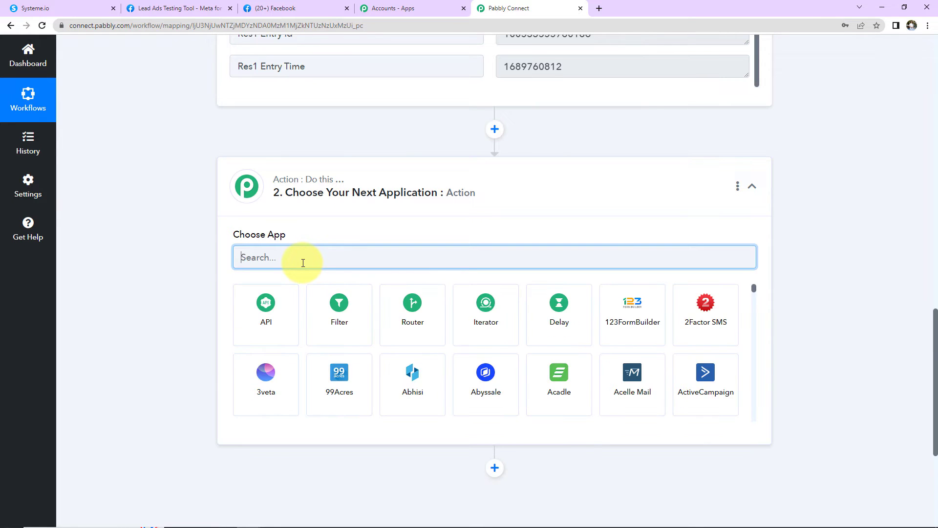
pyautogui.write('API')
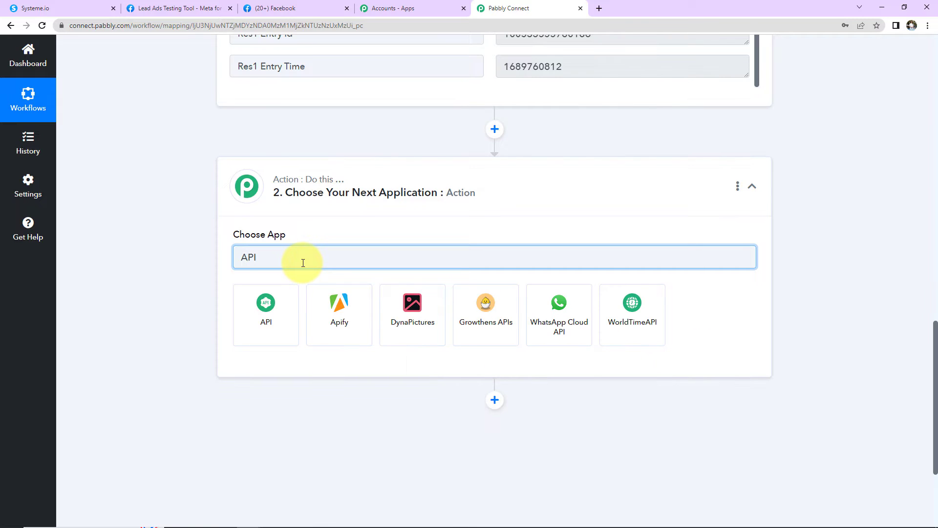
pyautogui.click(266, 323)
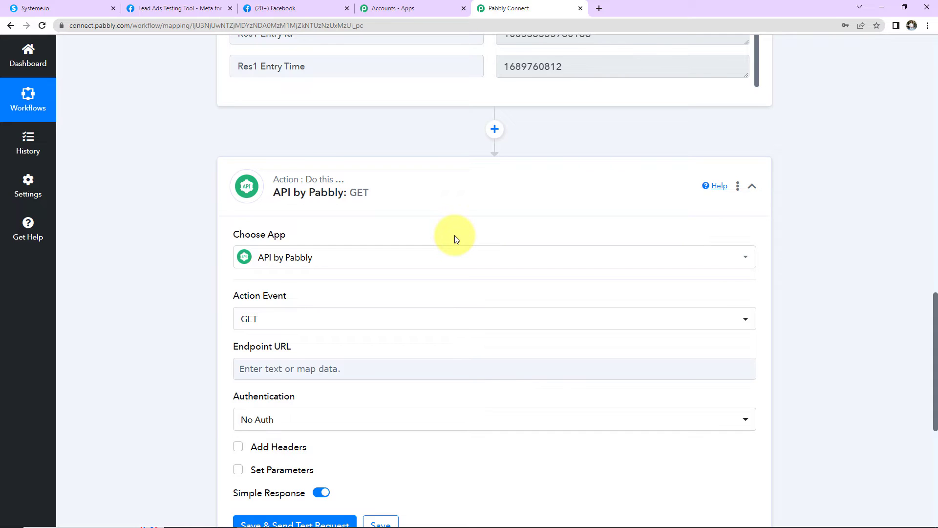
pyautogui.scroll(-2, 454, 239)
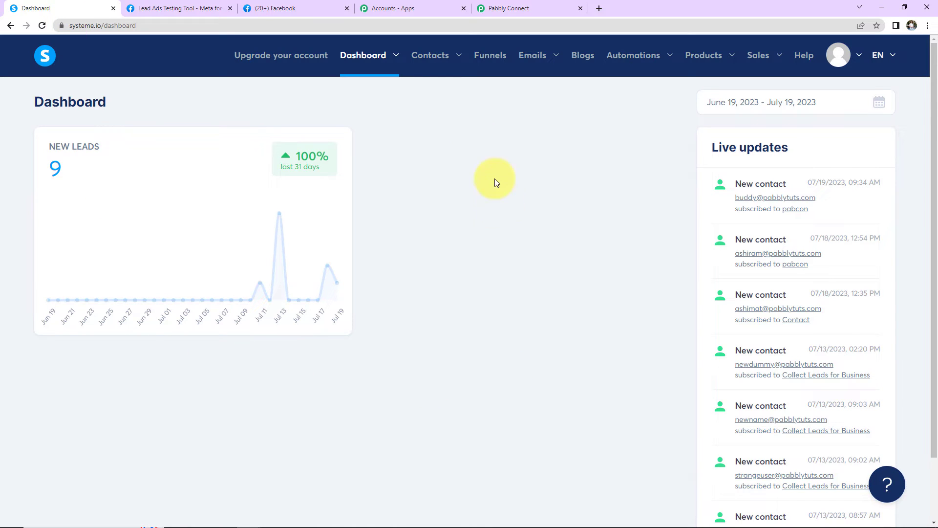
# Open the connect funnel in Systeme.io and view the pabcon inline form's embed code.
pyautogui.click(485, 61)
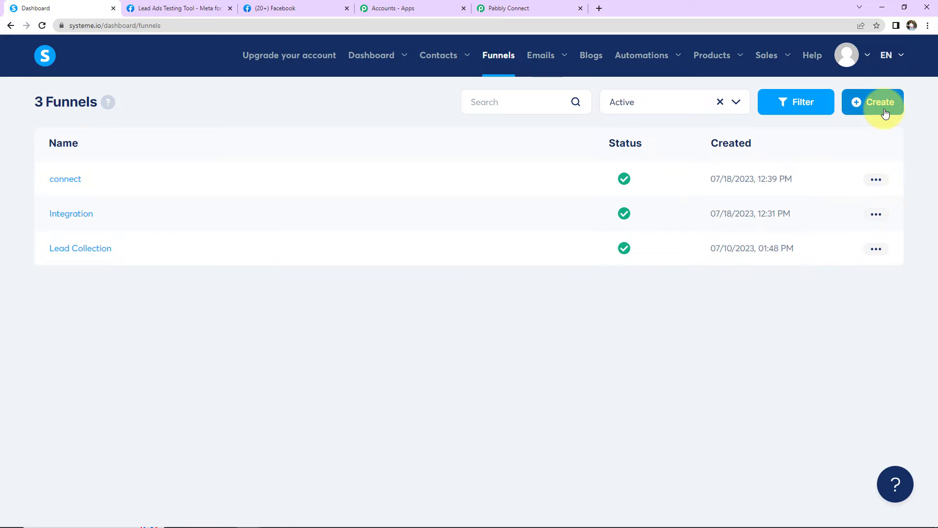
pyautogui.click(67, 182)
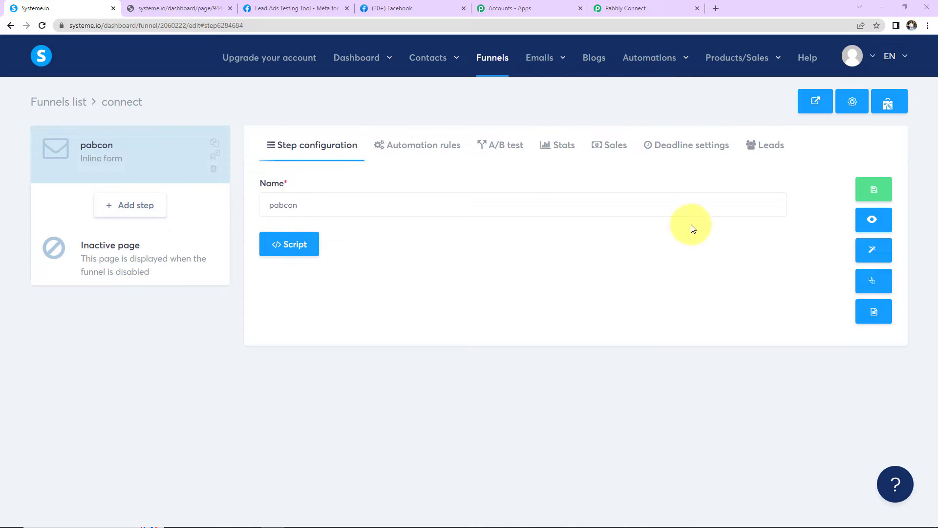
pyautogui.click(187, 10)
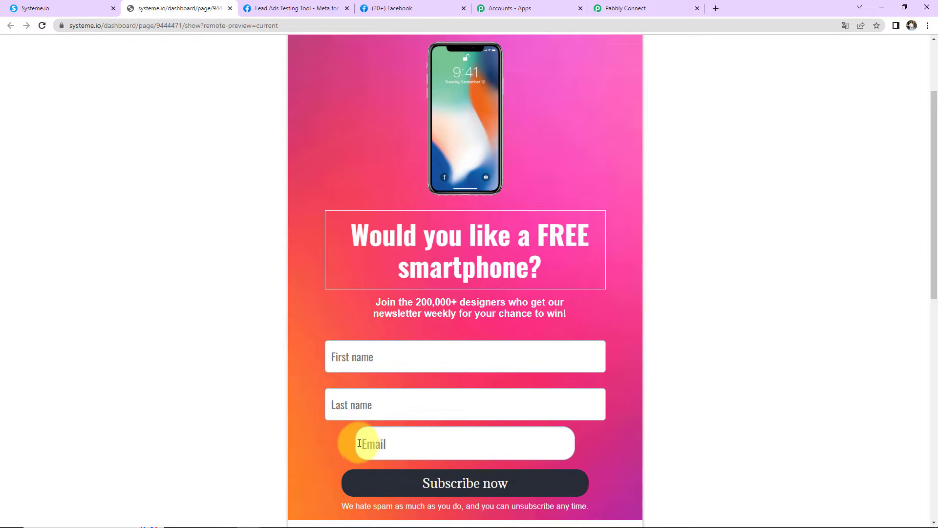
pyautogui.click(74, 8)
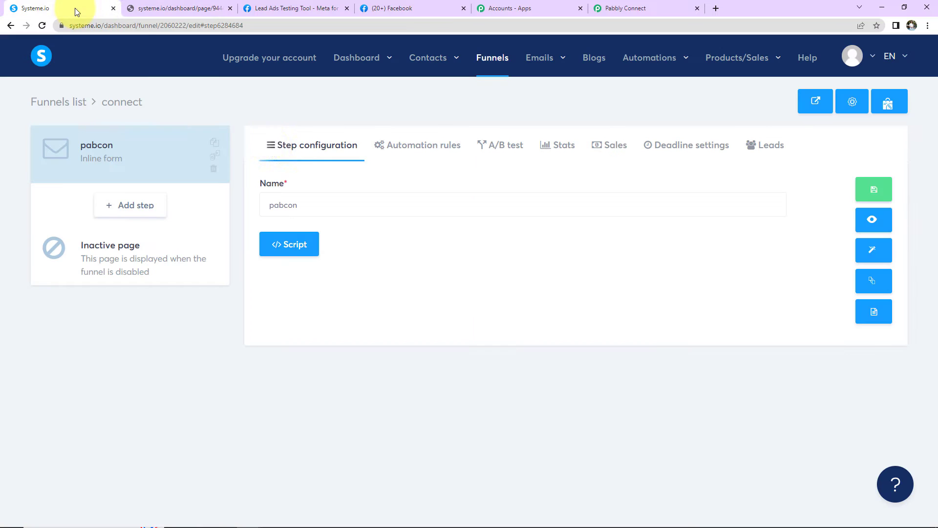
pyautogui.click(875, 315)
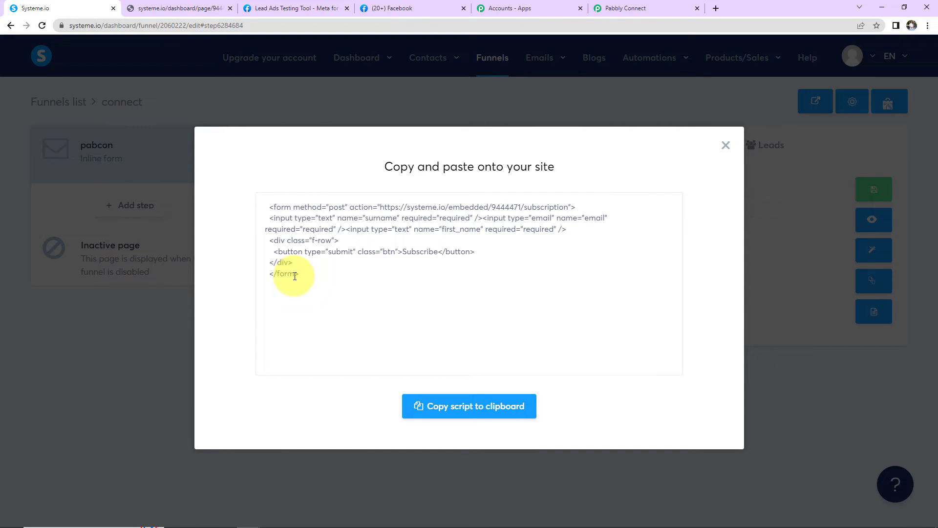
pyautogui.click(629, 10)
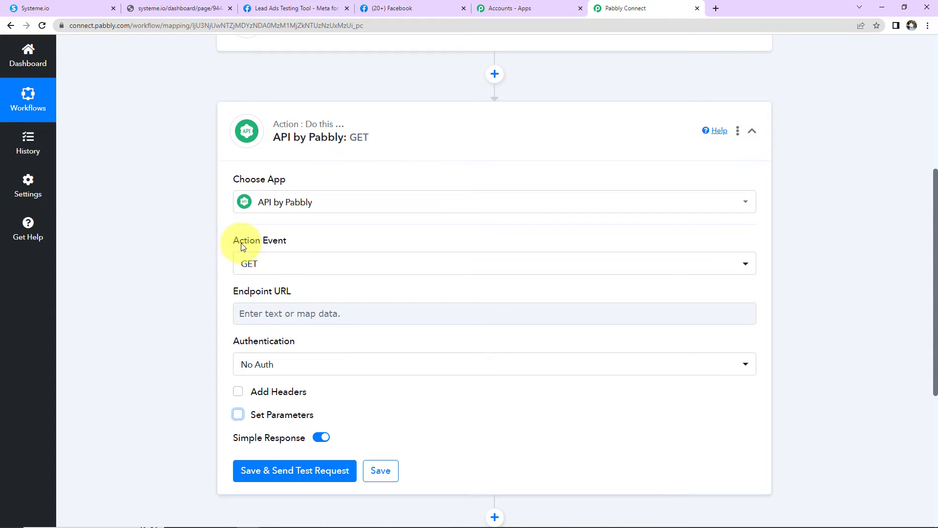
# Set the API by Pabbly action event to POST, matching the form's method.
pyautogui.click(273, 262)
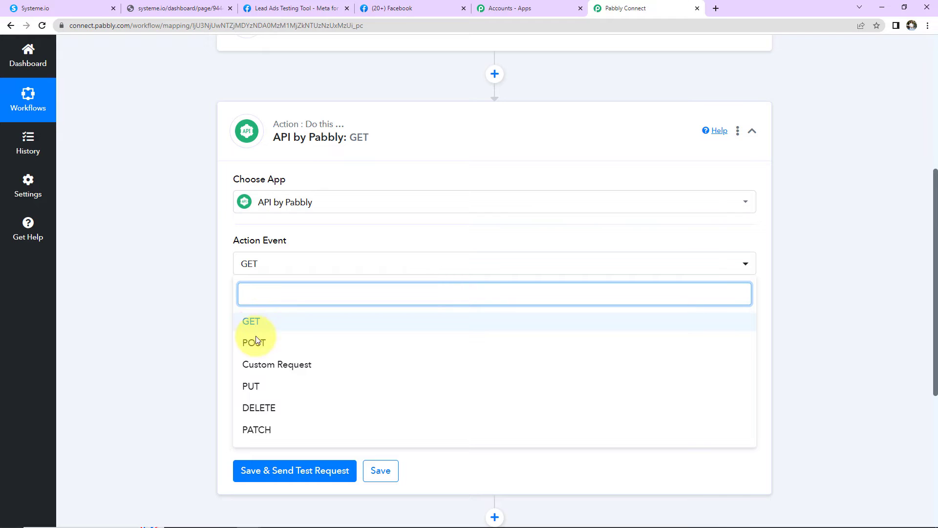
pyautogui.click(45, 10)
pyautogui.doubleClick(337, 208)
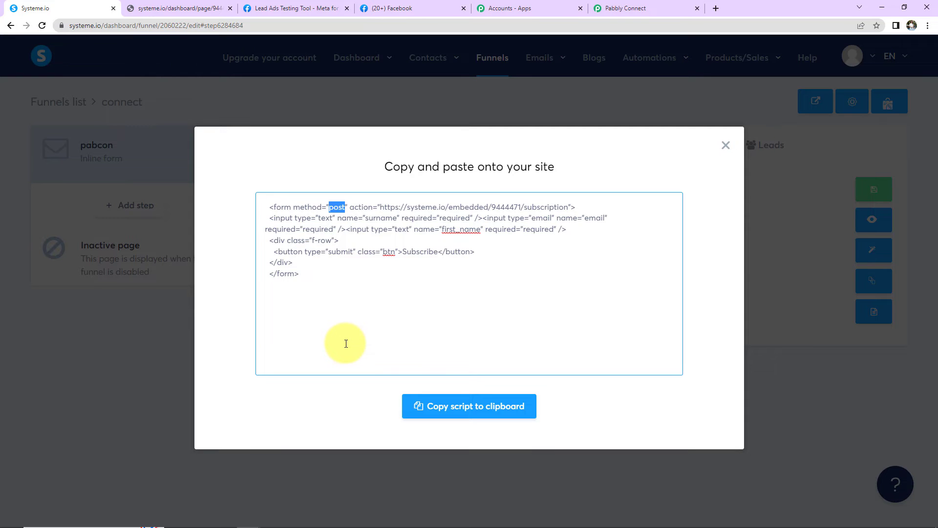
pyautogui.click(609, 8)
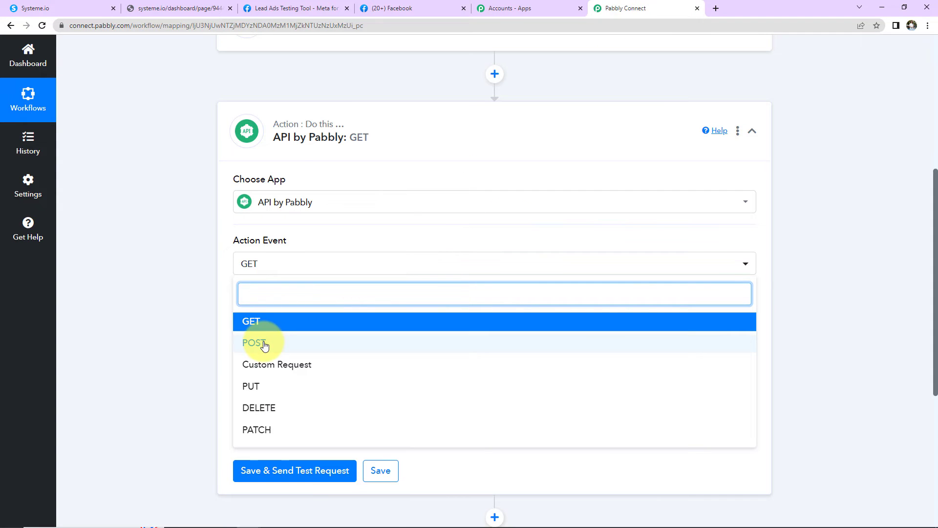
pyautogui.click(264, 345)
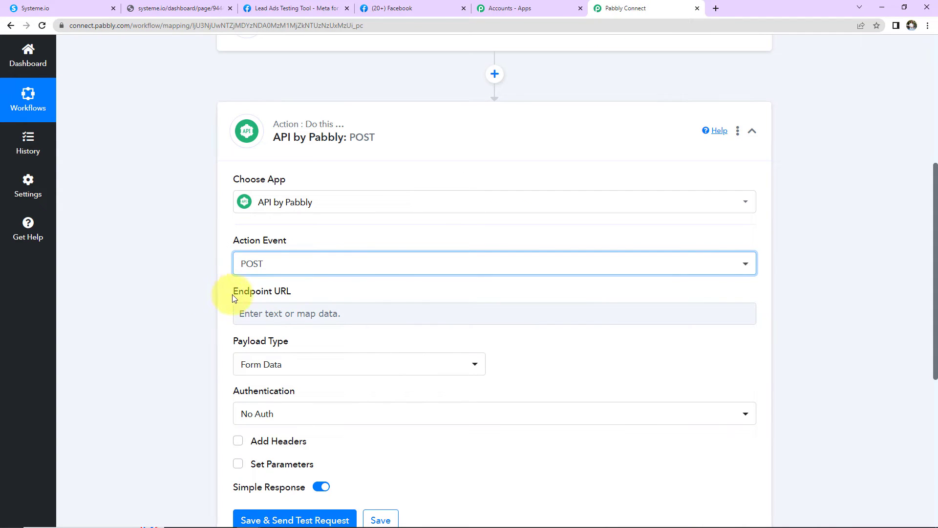
# Copy the form's subscription URL and paste it as the Endpoint URL.
pyautogui.moveTo(269, 298)
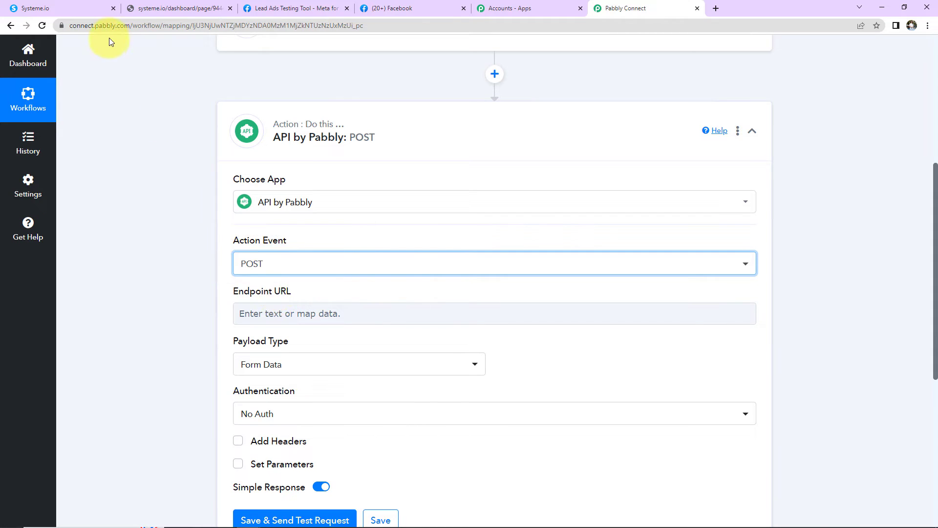
pyautogui.click(76, 10)
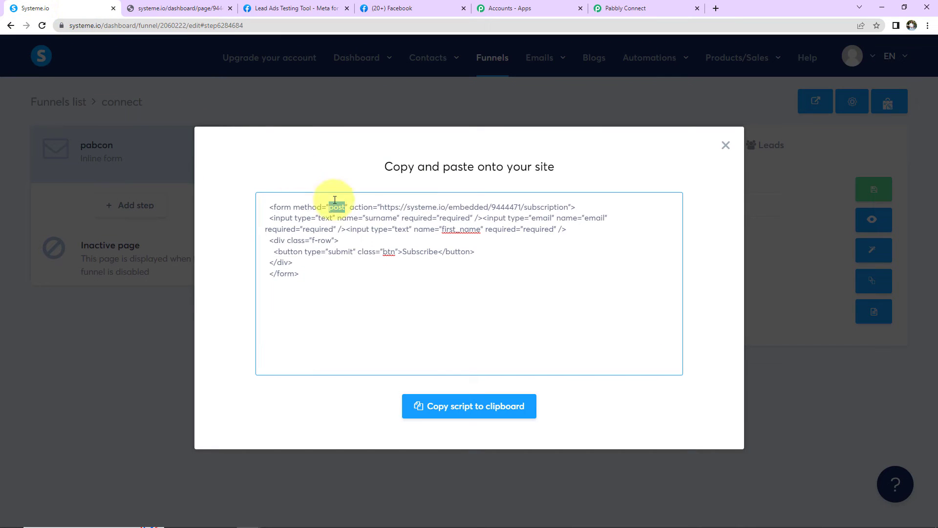
pyautogui.moveTo(382, 207); pyautogui.dragTo(568, 211)
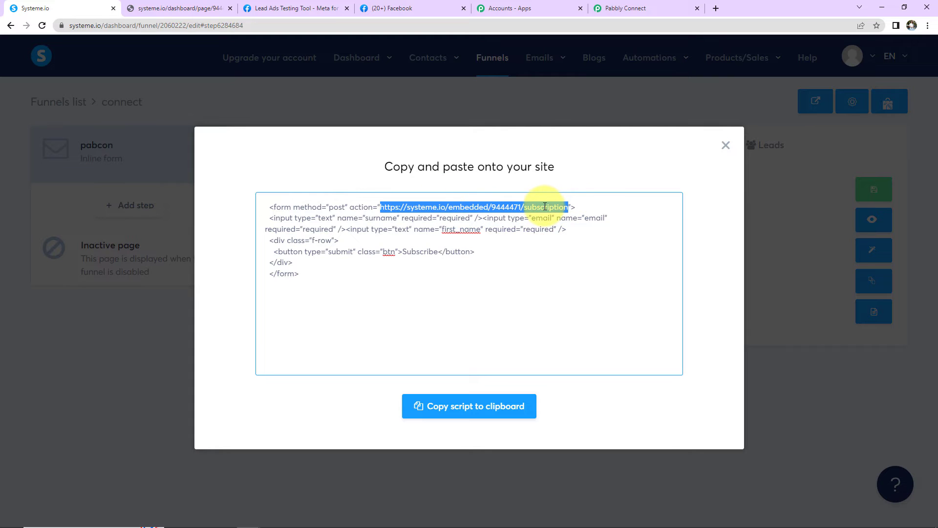
pyautogui.rightClick(545, 207)
pyautogui.click(567, 244)
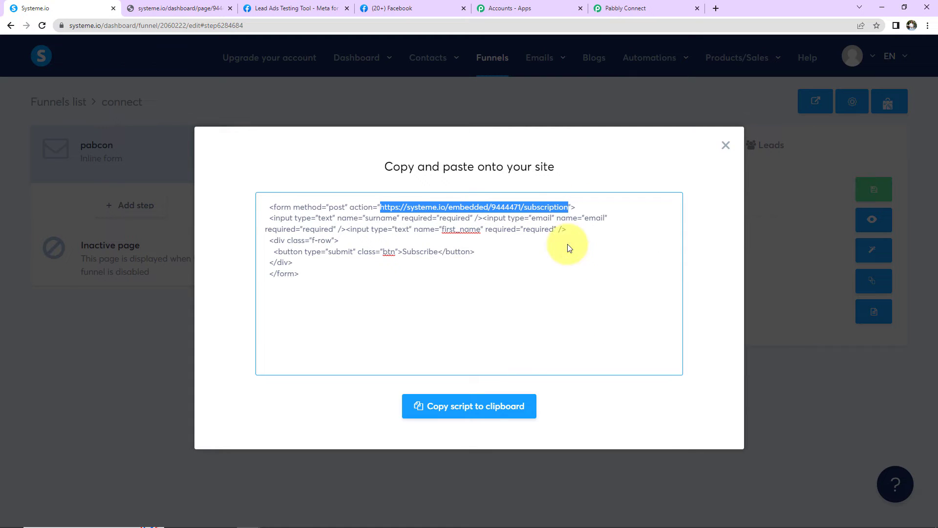
pyautogui.click(615, 9)
pyautogui.click(293, 313)
pyautogui.hotkey('ctrl', 'v')
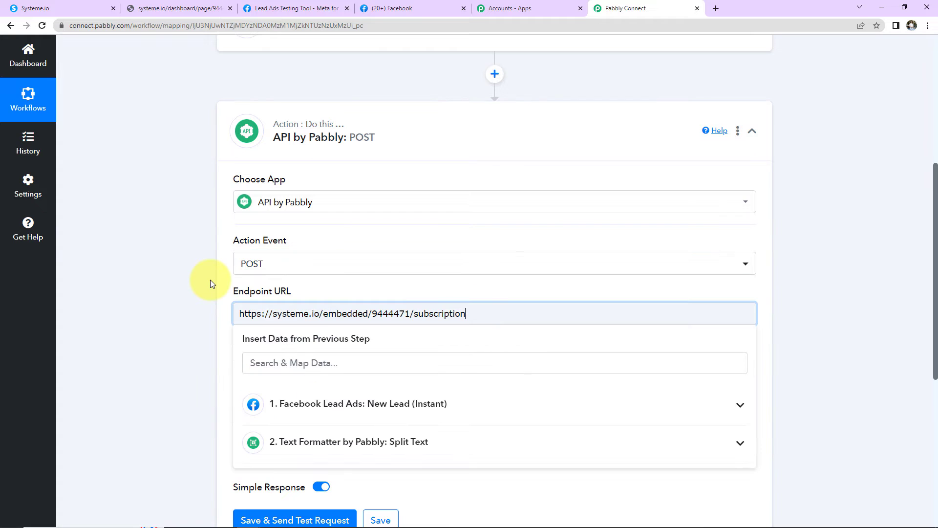
pyautogui.click(210, 283)
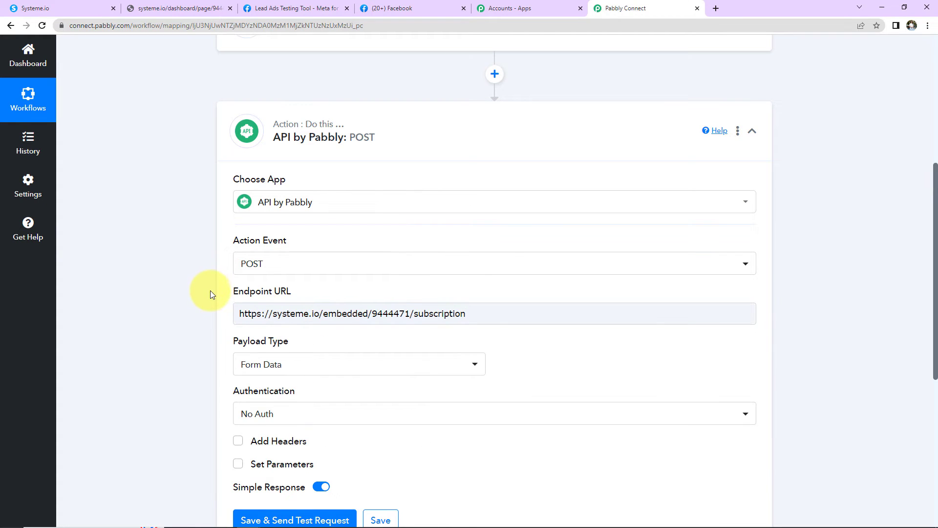
pyautogui.scroll(-2, 220, 293)
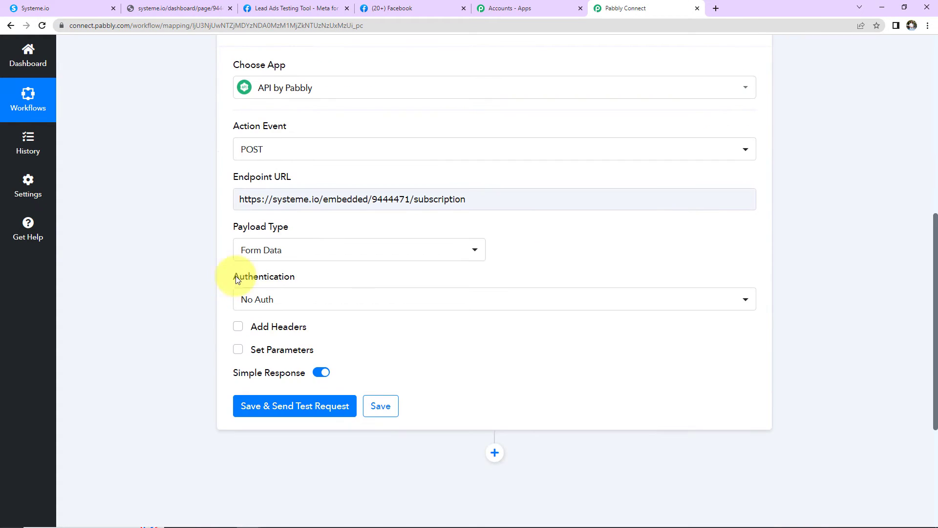
pyautogui.click(304, 256)
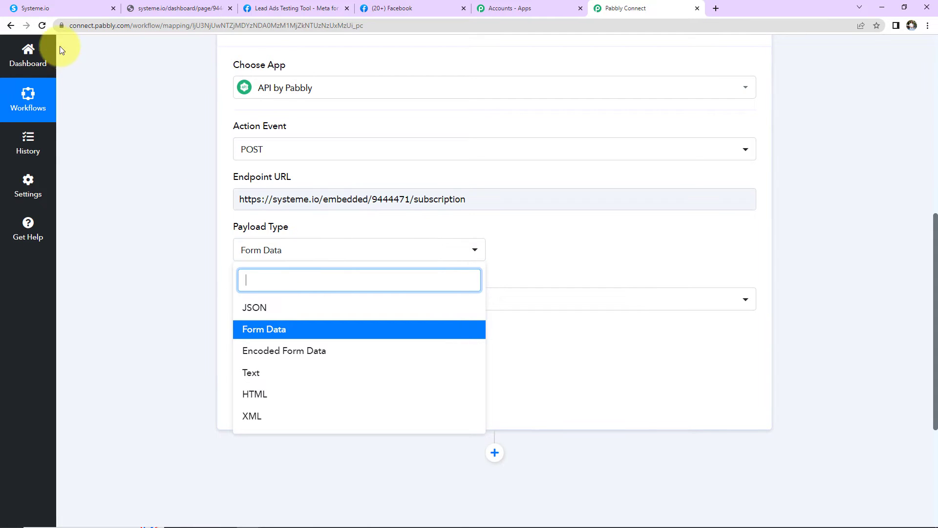
pyautogui.click(58, 10)
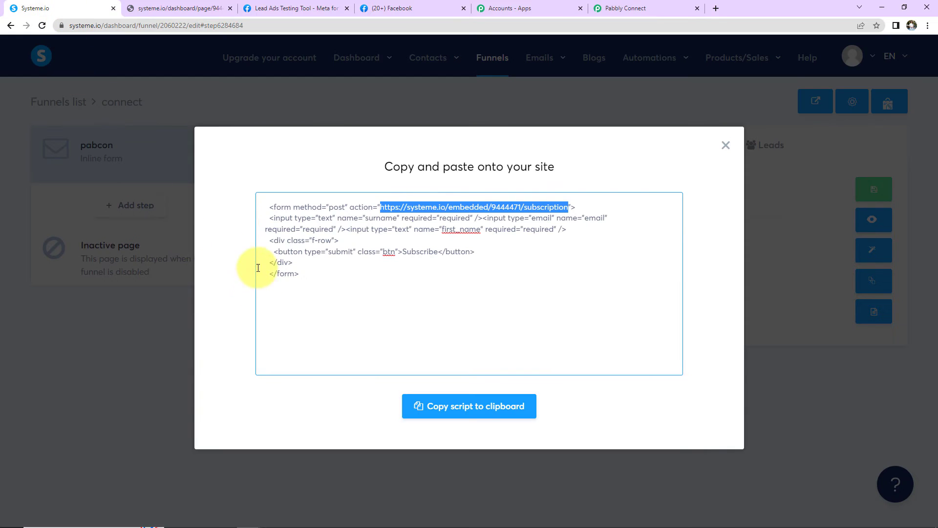
pyautogui.moveTo(274, 207); pyautogui.dragTo(321, 207)
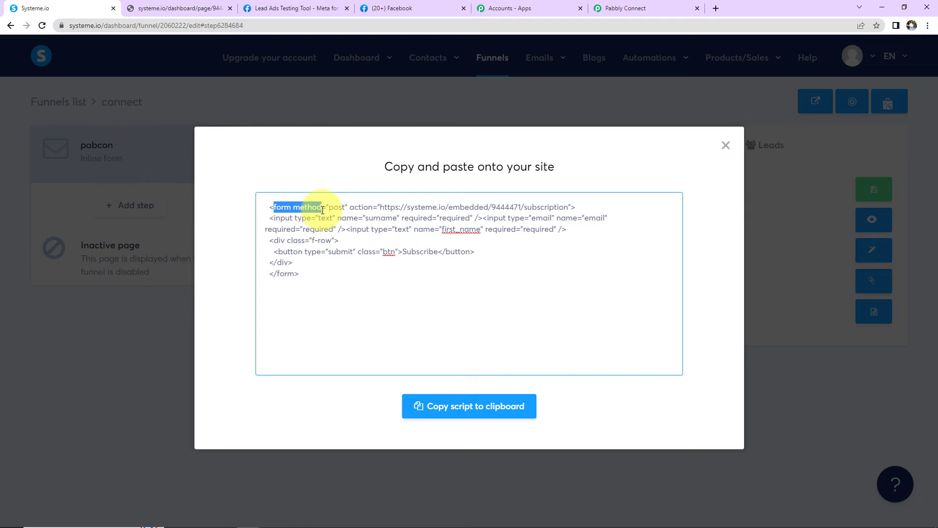
pyautogui.click(618, 9)
pyautogui.click(292, 254)
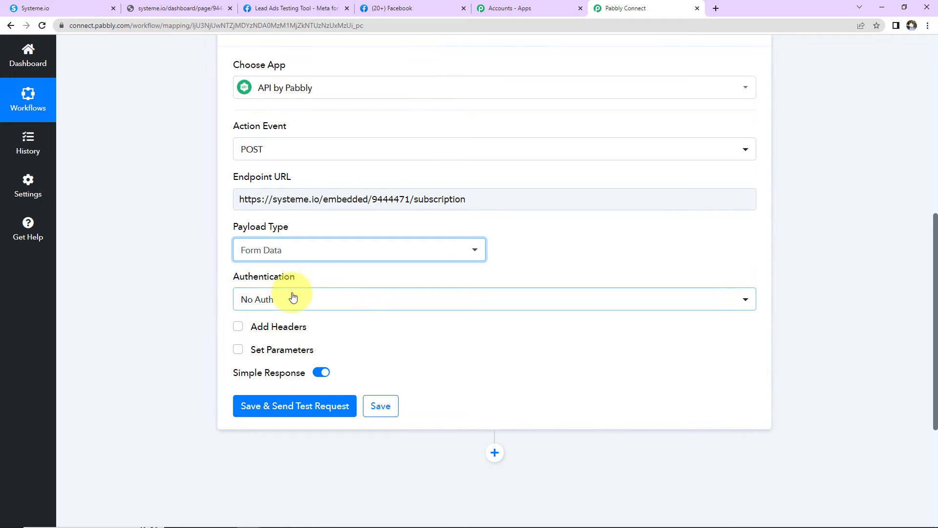
pyautogui.click(83, 8)
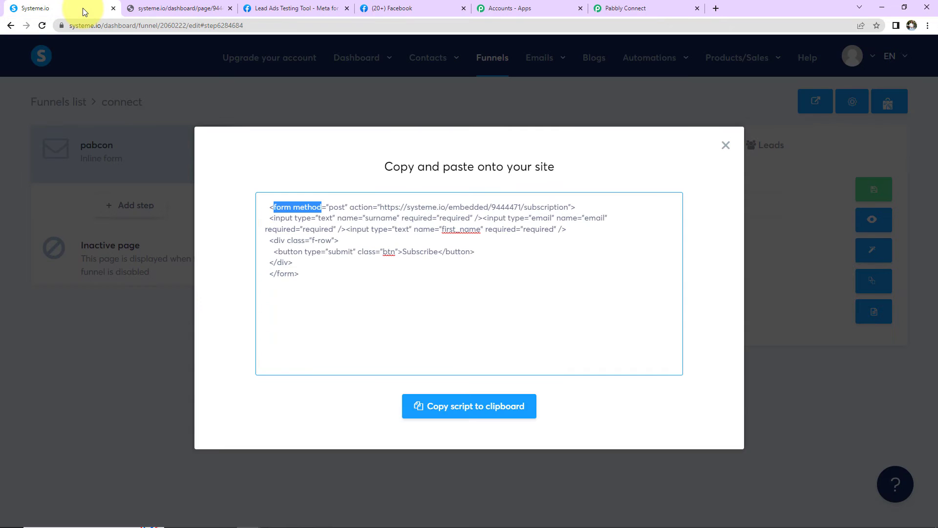
pyautogui.click(609, 8)
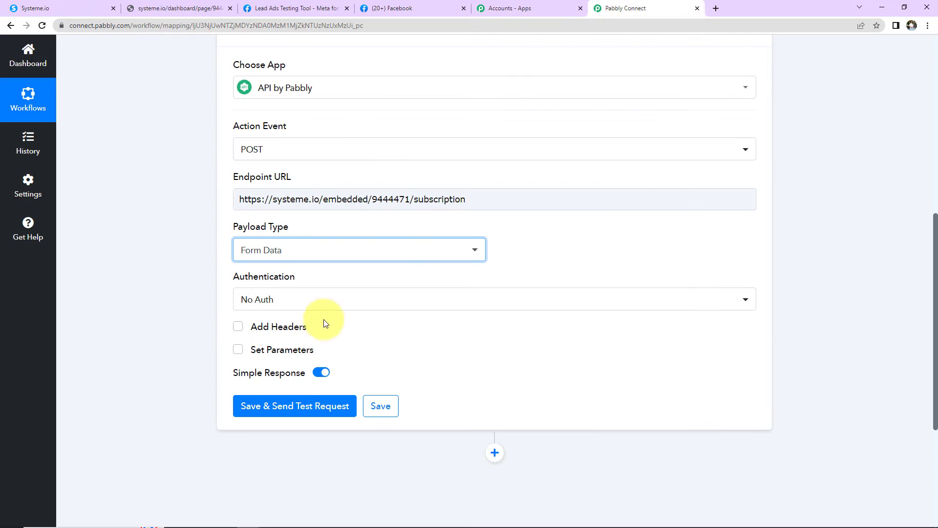
pyautogui.click(258, 302)
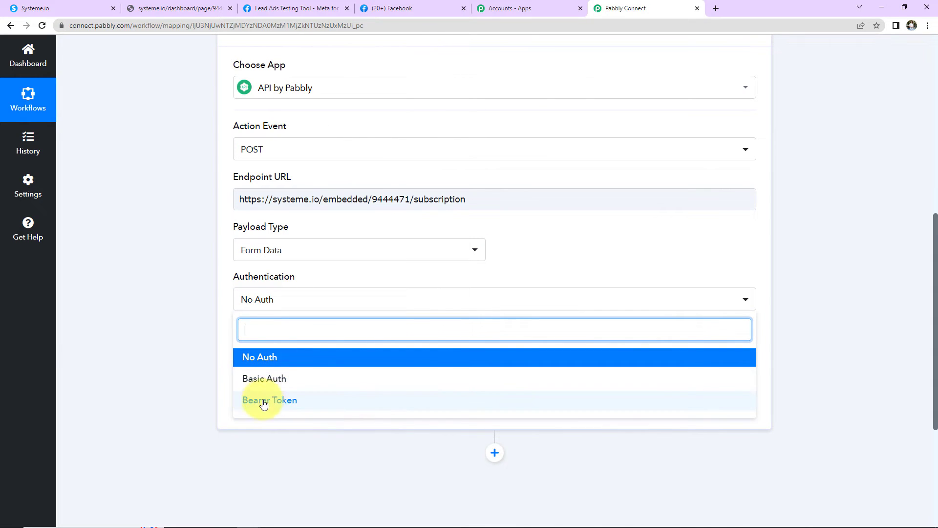
pyautogui.click(163, 344)
pyautogui.moveTo(247, 337)
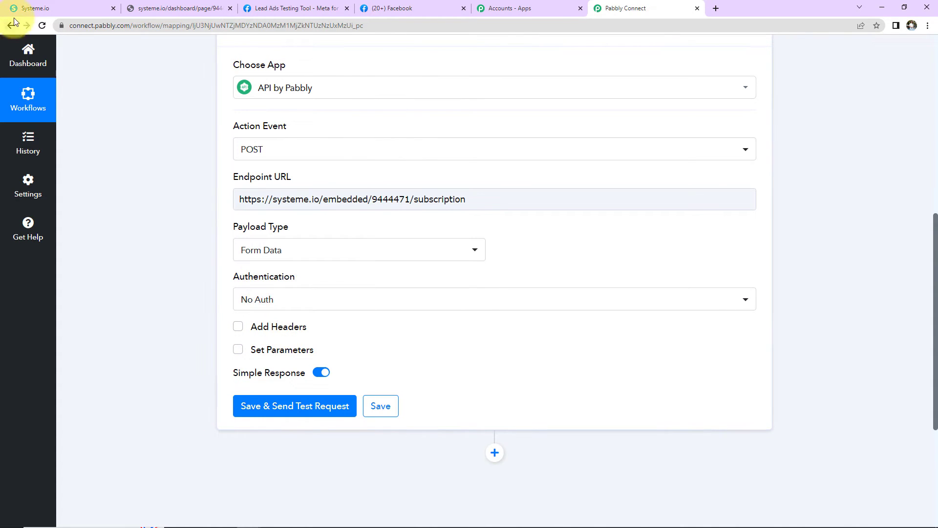
pyautogui.click(48, 8)
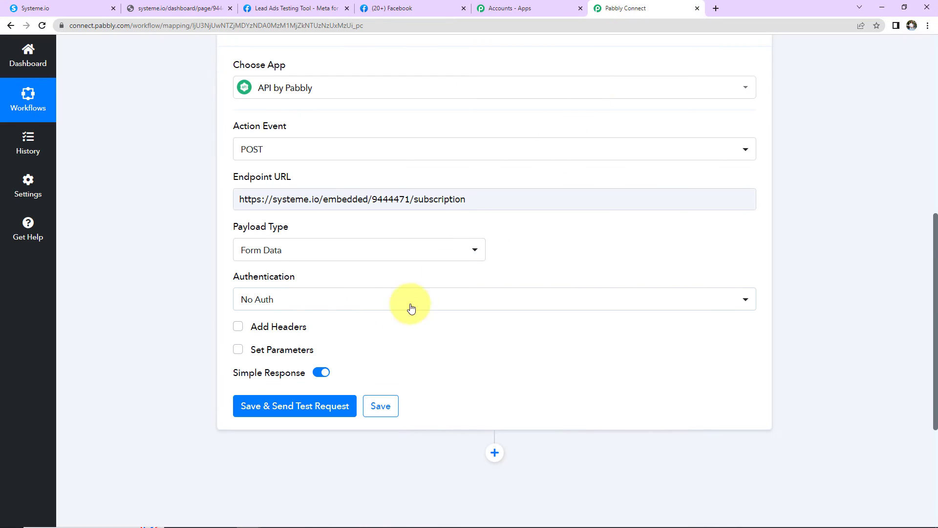
pyautogui.click(641, 7)
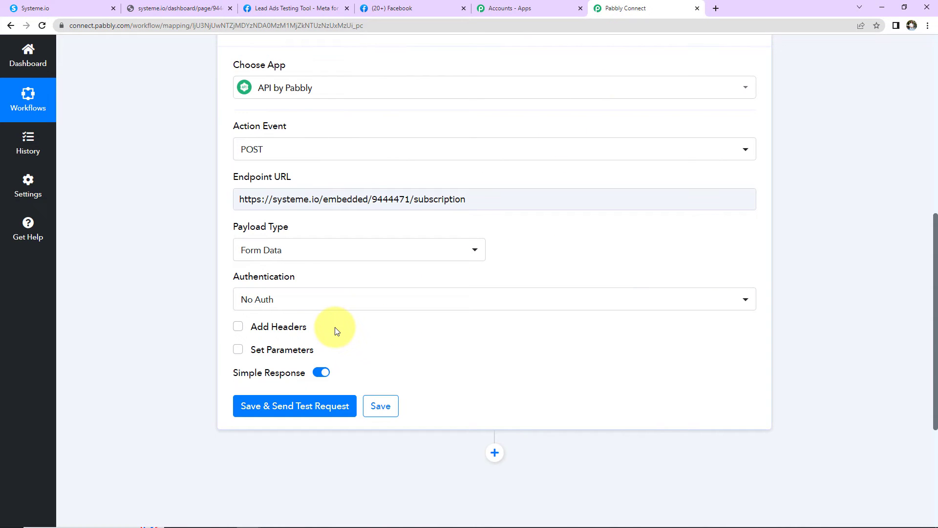
# Turn on Set Parameters for the POST request.
pyautogui.scroll(-2, 335, 340)
pyautogui.moveTo(291, 237)
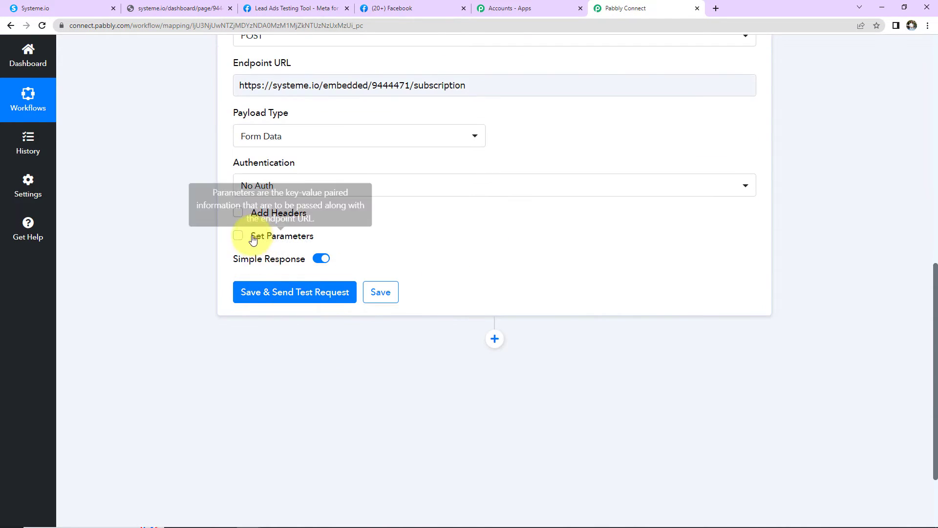
pyautogui.click(238, 235)
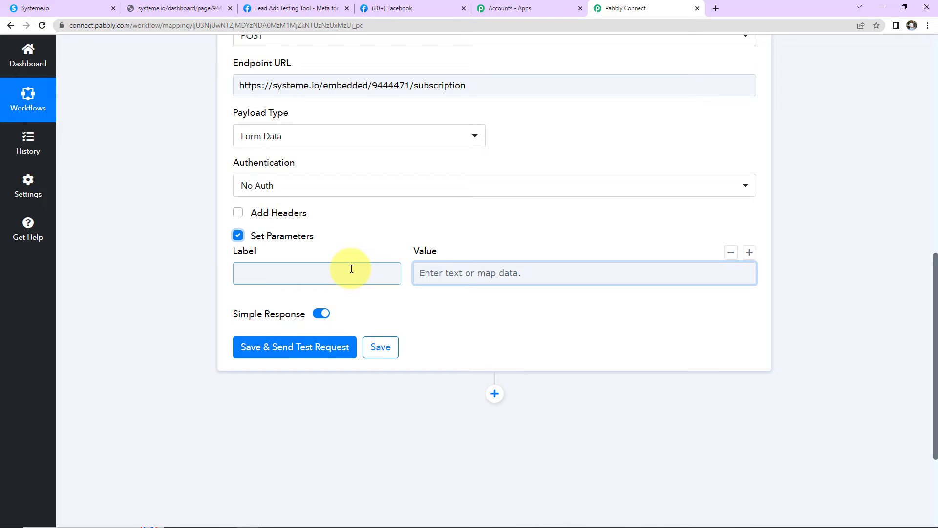
# Copy 'first_name' from the embed code into the first parameter label and add a row.
pyautogui.click(50, 9)
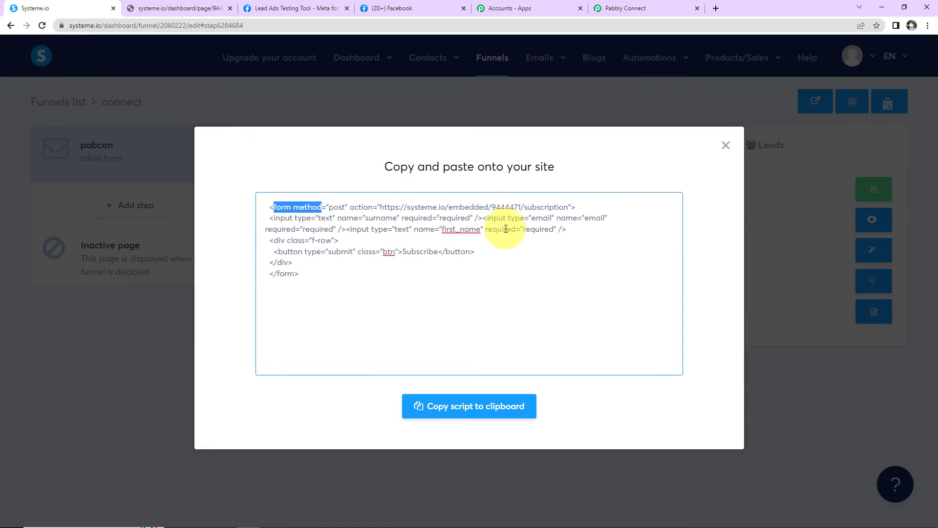
pyautogui.doubleClick(461, 229)
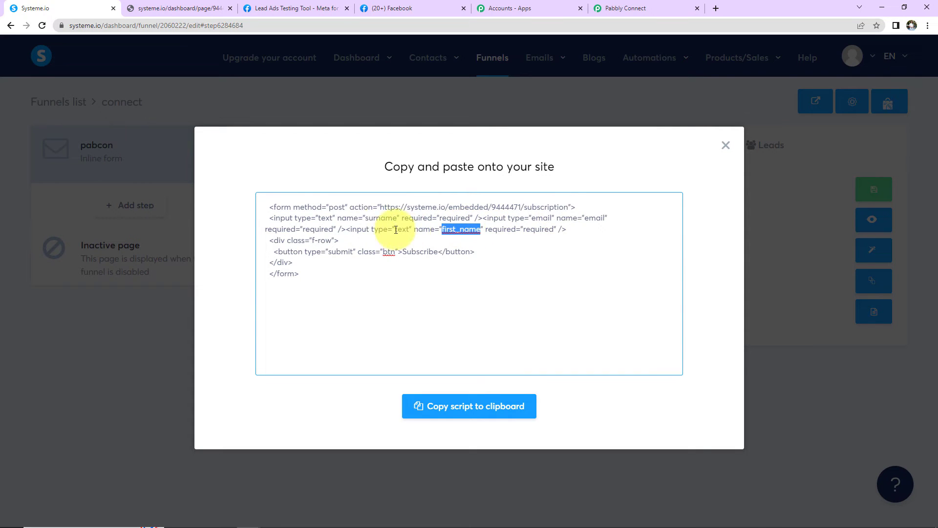
pyautogui.doubleClick(380, 218)
pyautogui.click(597, 218)
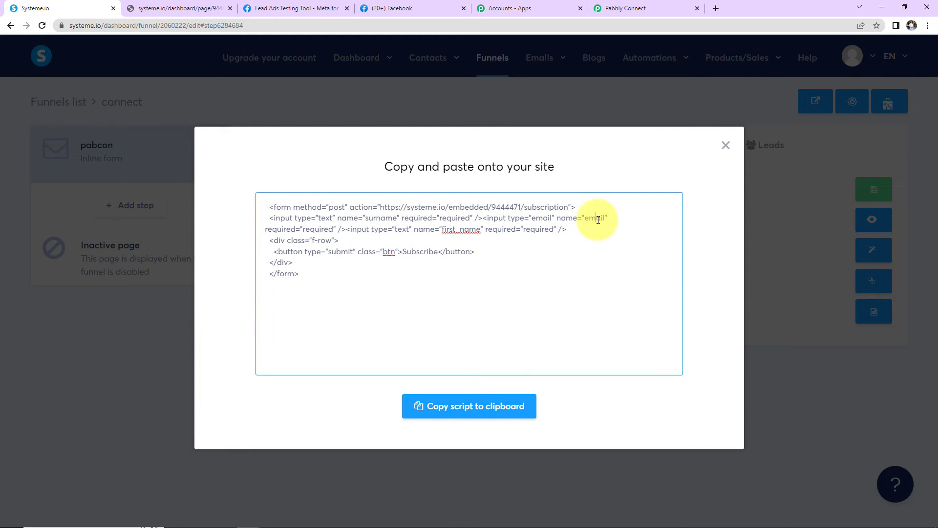
pyautogui.doubleClick(596, 219)
pyautogui.doubleClick(454, 230)
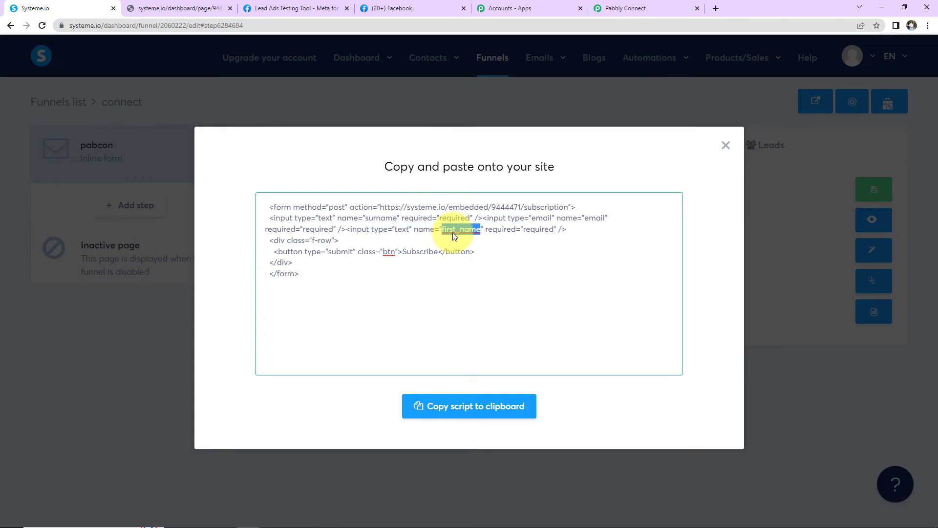
pyautogui.rightClick(454, 236)
pyautogui.click(473, 295)
pyautogui.click(601, 8)
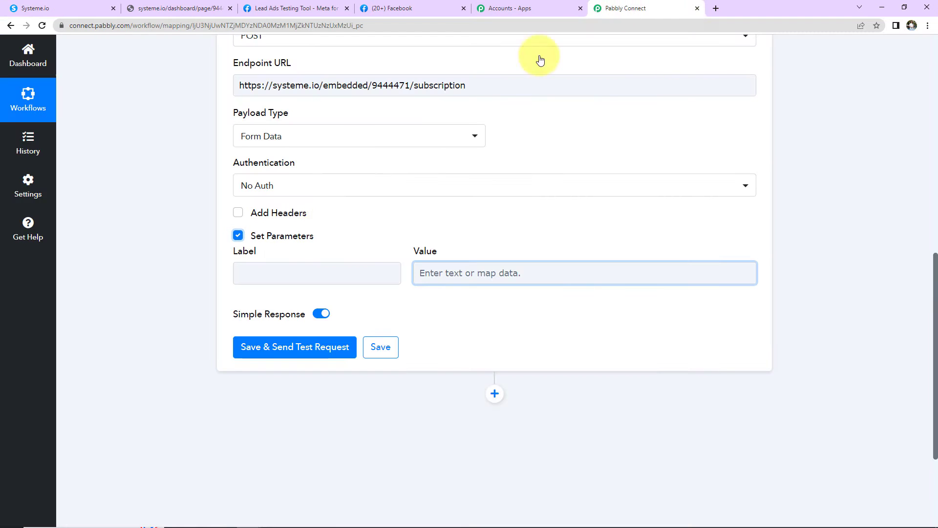
pyautogui.click(301, 277)
pyautogui.hotkey('ctrl', 'v')
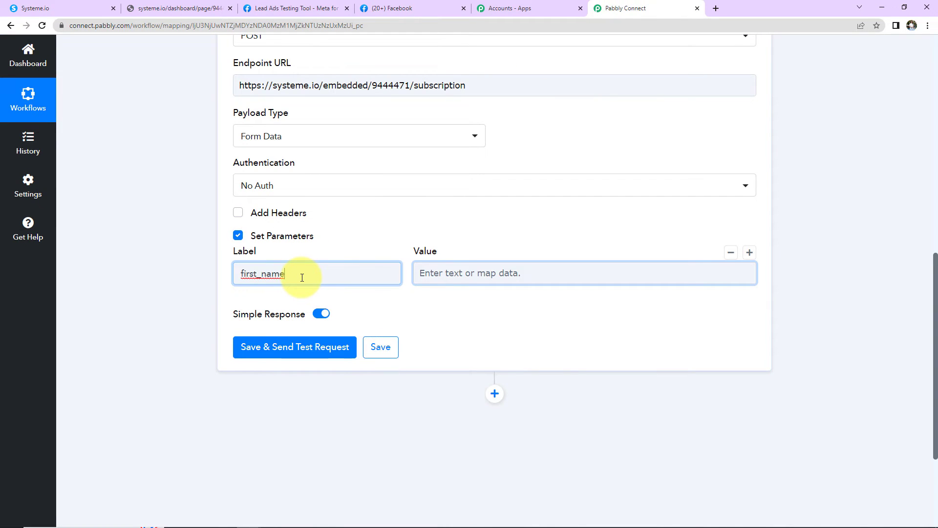
pyautogui.click(749, 252)
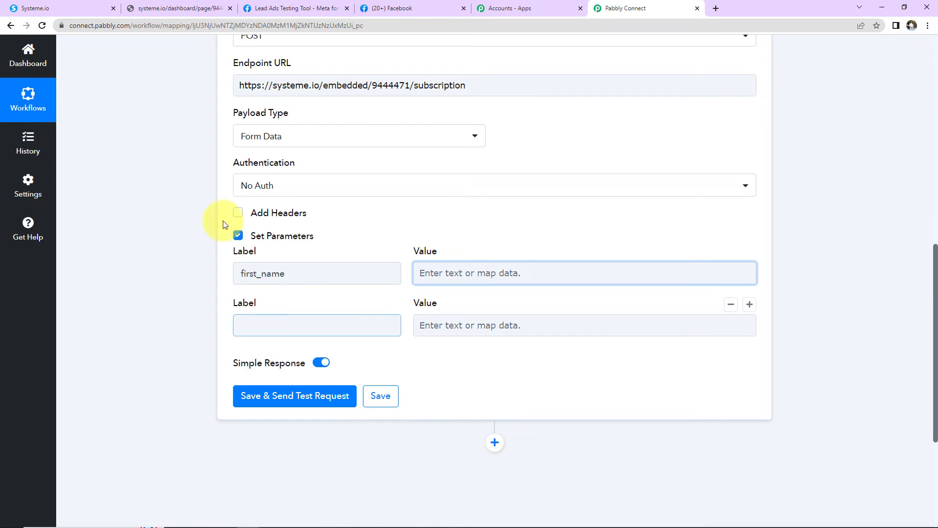
# Paste 'surname' from the embed code as the second parameter label and add a row.
pyautogui.click(57, 8)
pyautogui.doubleClick(380, 218)
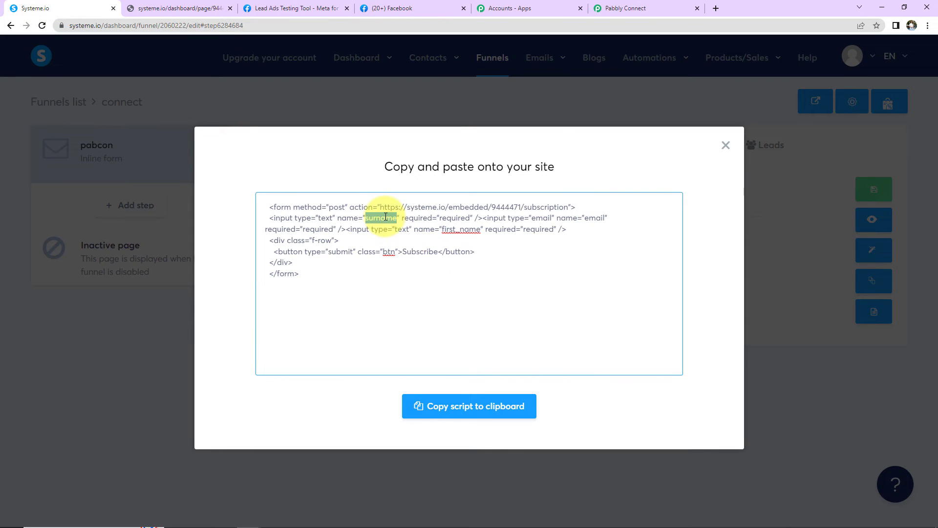
pyautogui.rightClick(384, 218)
pyautogui.click(408, 252)
pyautogui.click(682, 6)
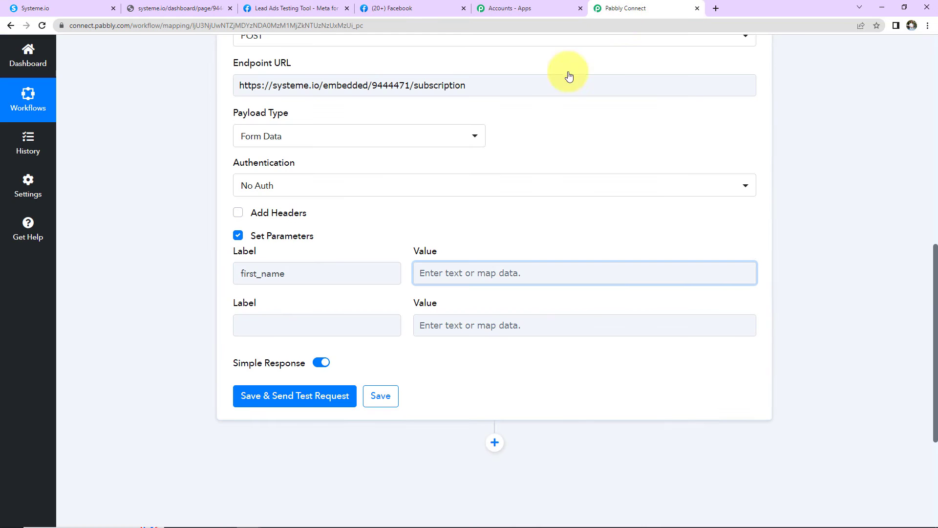
pyautogui.click(295, 324)
pyautogui.hotkey('ctrl', 'v')
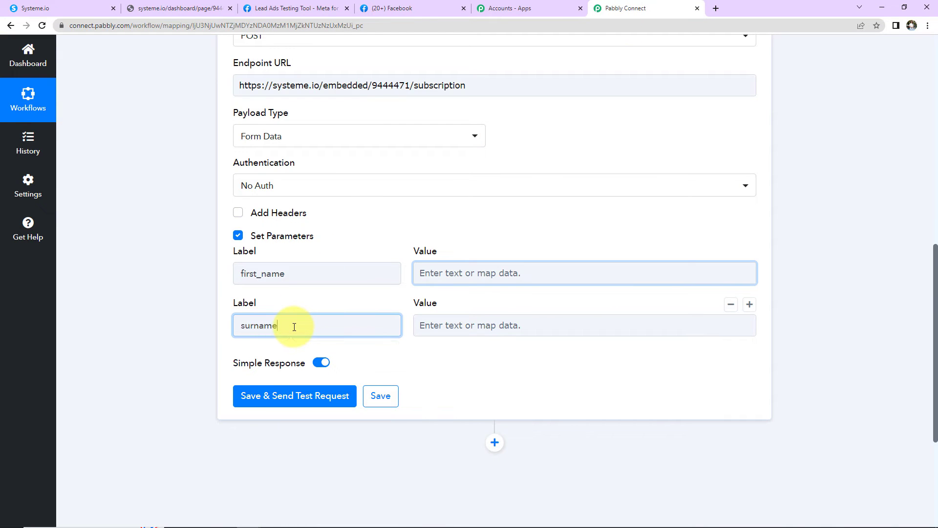
pyautogui.click(749, 305)
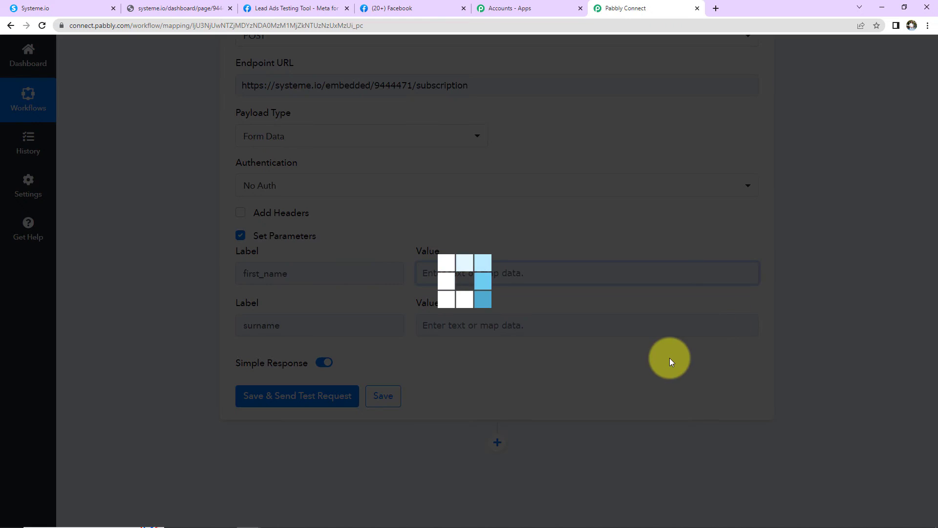
# Paste 'email' from the embed code as the third parameter label.
pyautogui.click(47, 8)
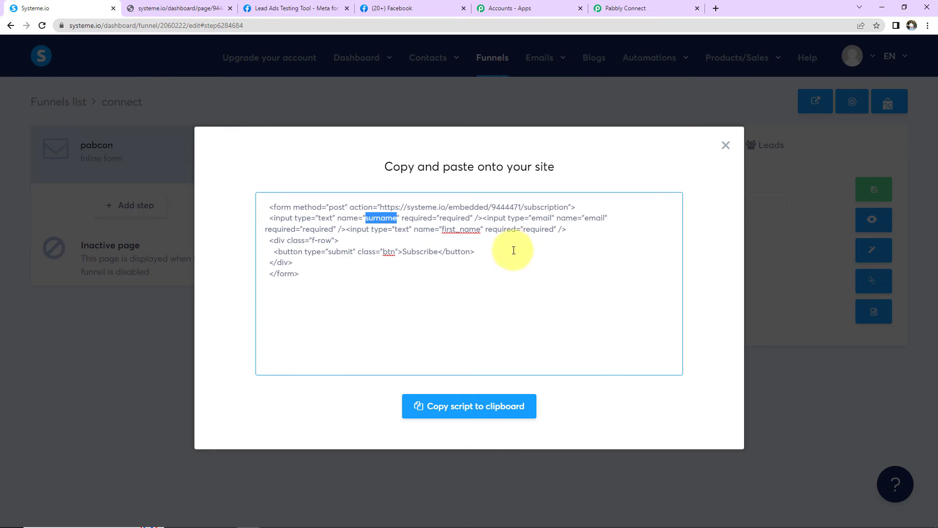
pyautogui.doubleClick(594, 218)
pyautogui.rightClick(593, 219)
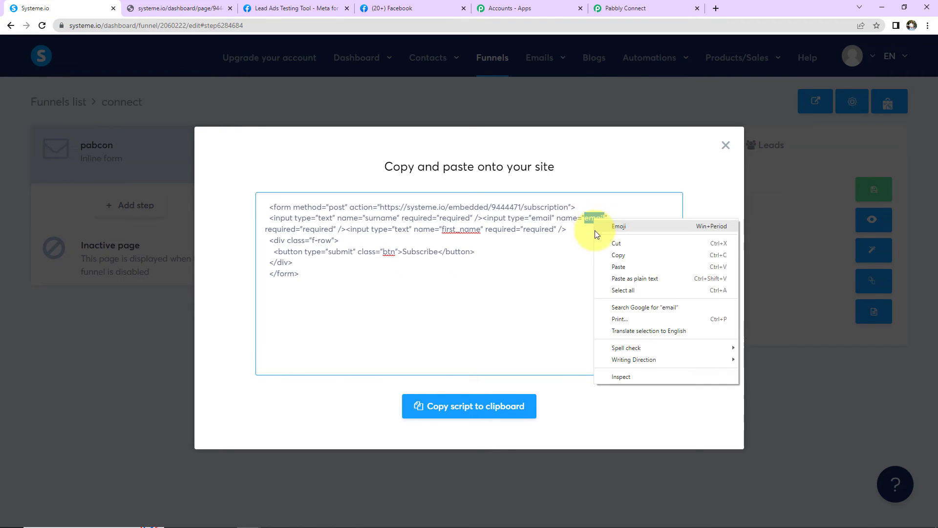
pyautogui.click(608, 257)
pyautogui.click(647, 6)
pyautogui.click(310, 374)
pyautogui.hotkey('ctrl', 'v')
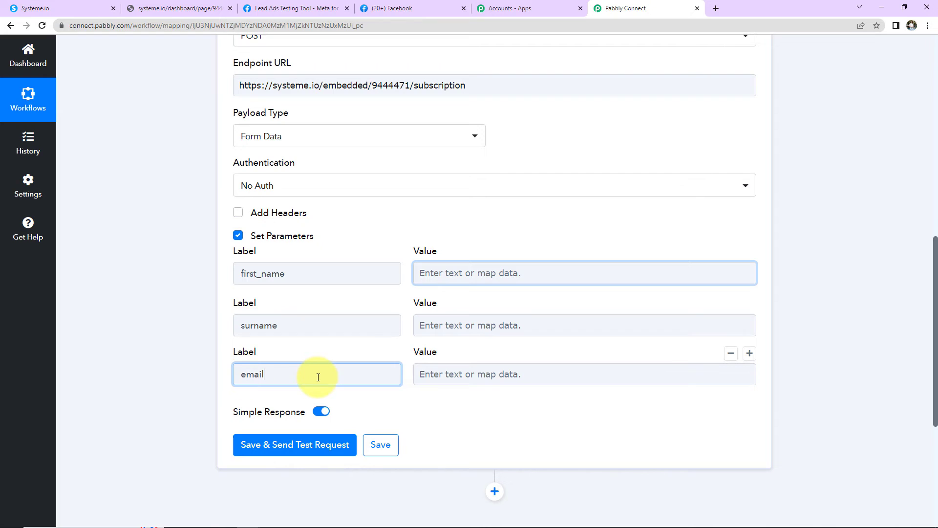
pyautogui.click(442, 383)
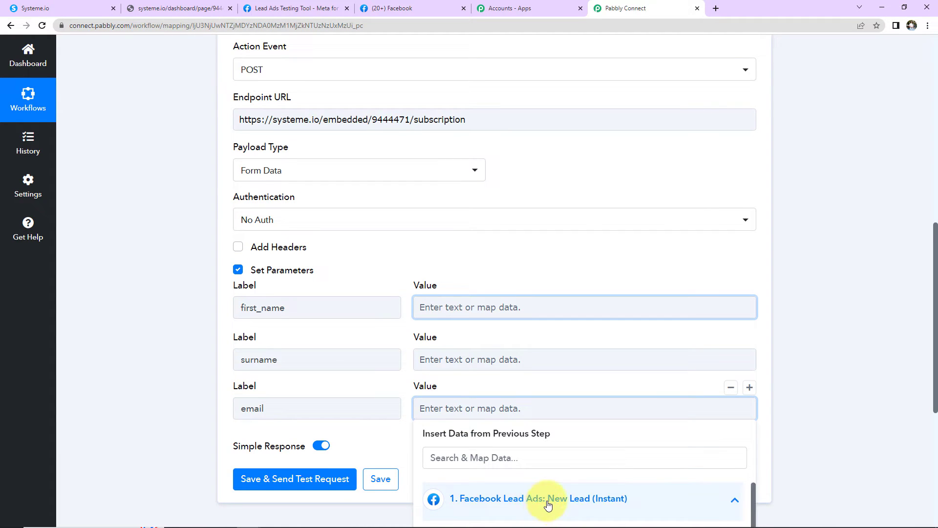
# Map '1. Res4 Email' from Facebook Lead Ads: New Lead into the email value, found by searching '@'.
pyautogui.click(582, 497)
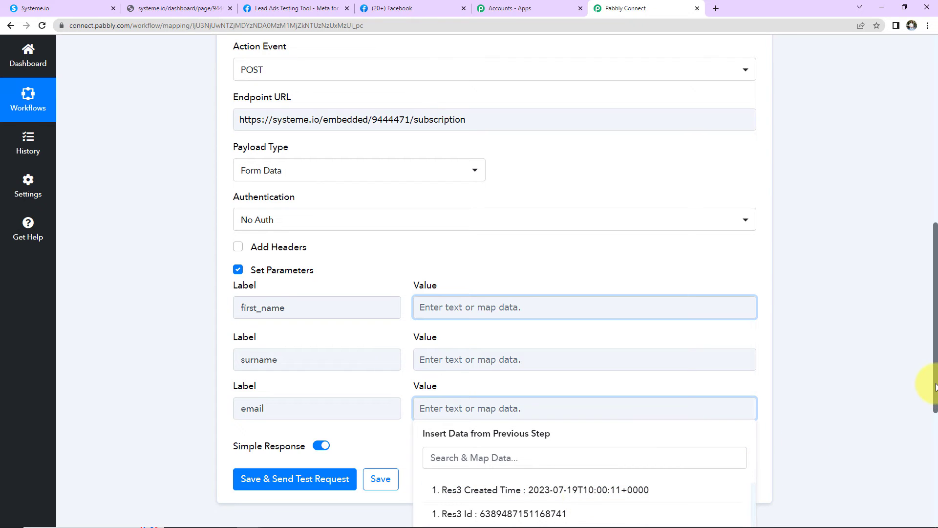
pyautogui.scroll(-1, 782, 439)
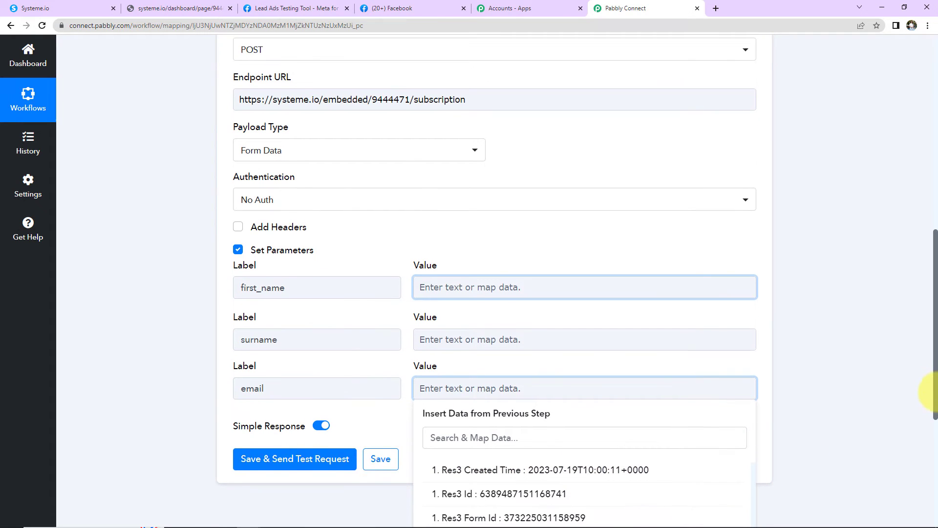
pyautogui.click(524, 437)
pyautogui.write('@')
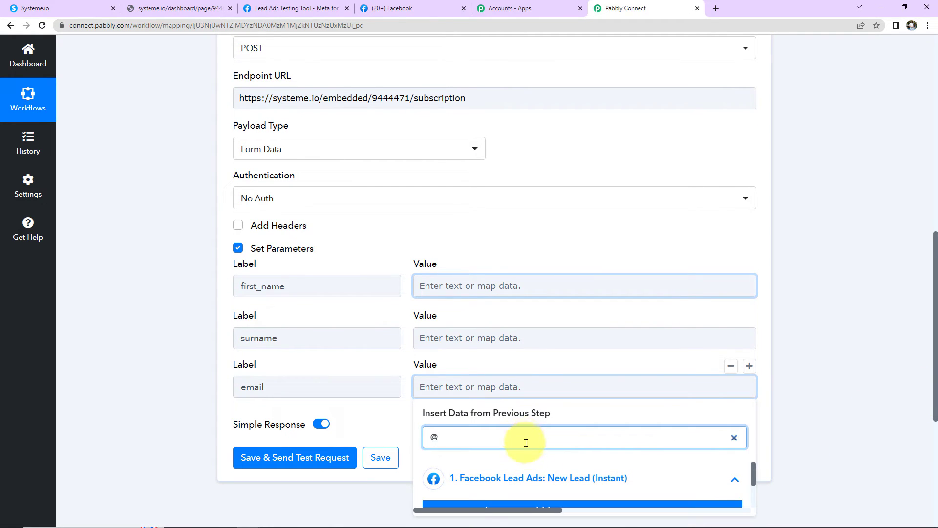
pyautogui.moveTo(753, 470); pyautogui.dragTo(755, 475)
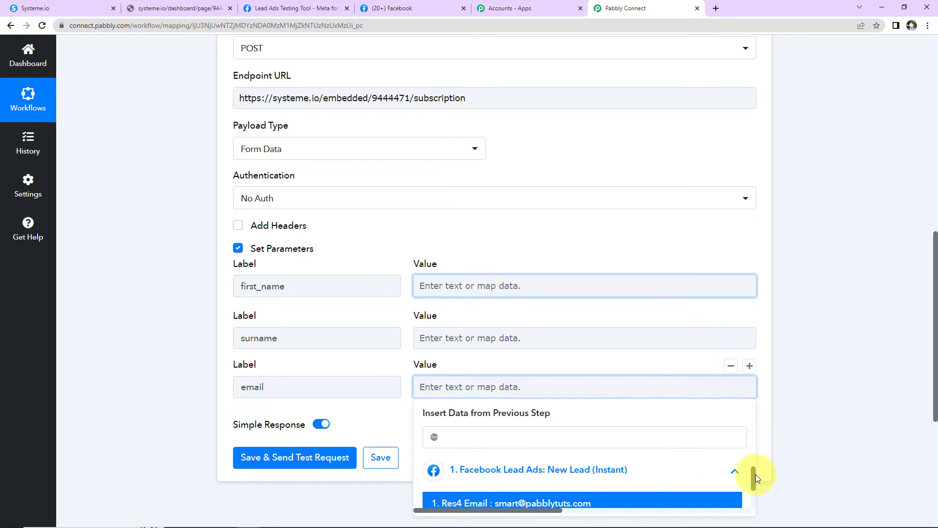
pyautogui.click(501, 500)
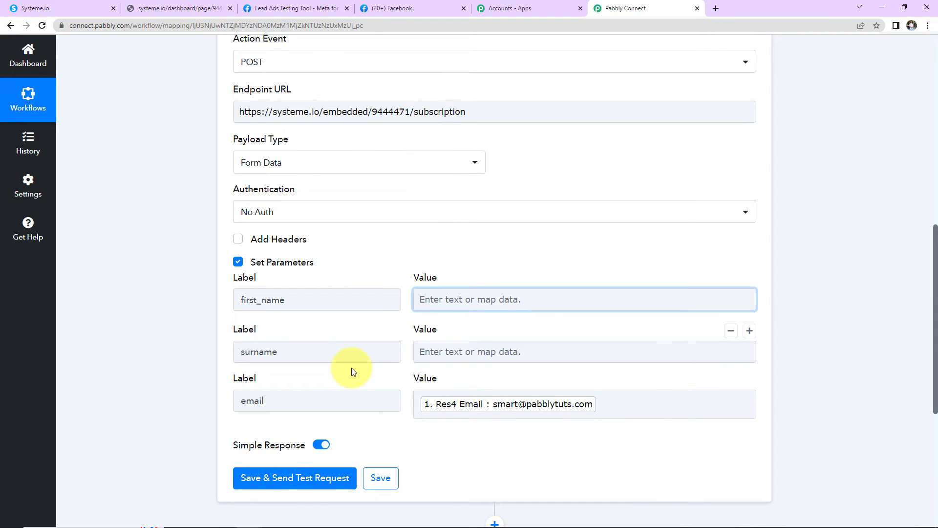
# Open the first_name value's data list, then close it without mapping anything.
pyautogui.scroll(-2, 353, 372)
pyautogui.click(448, 212)
pyautogui.click(470, 322)
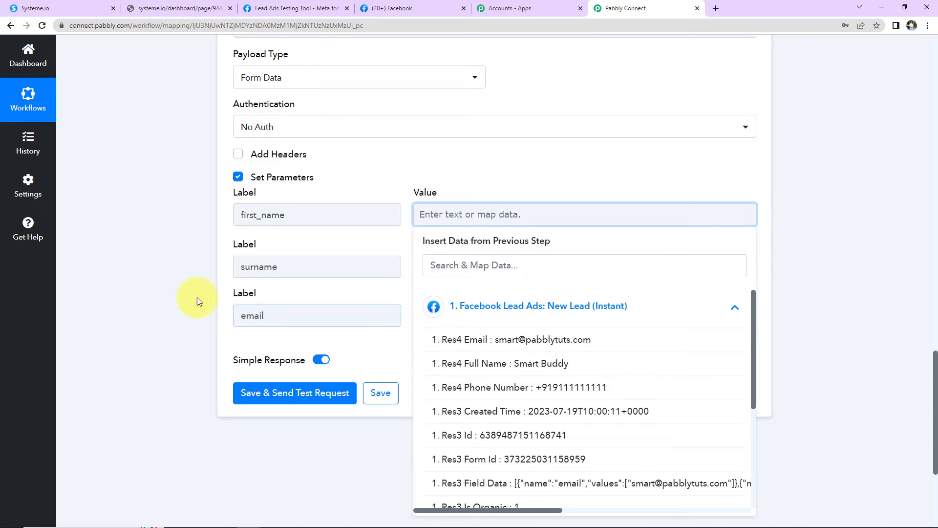
pyautogui.click(177, 312)
# Insert a Text Formatter Split Text step before the POST step and connect it.
pyautogui.scroll(10, 174, 365)
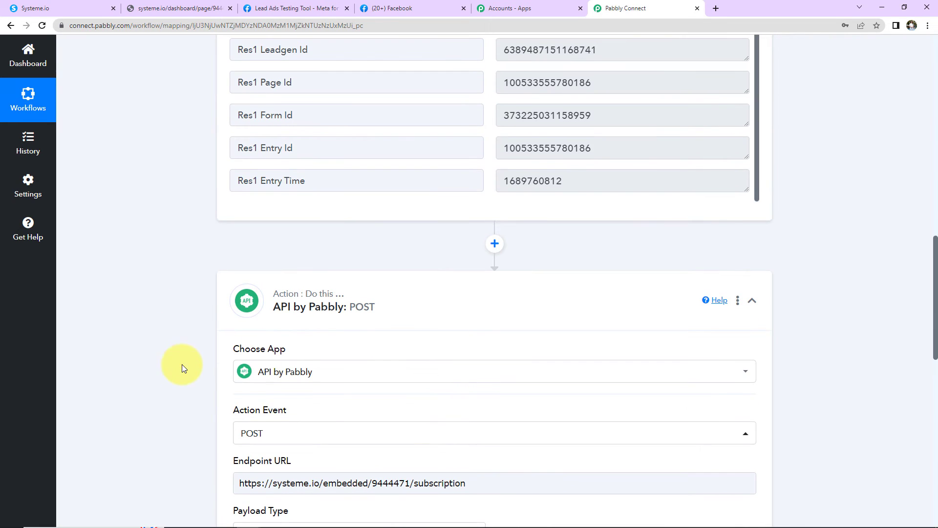
pyautogui.click(494, 247)
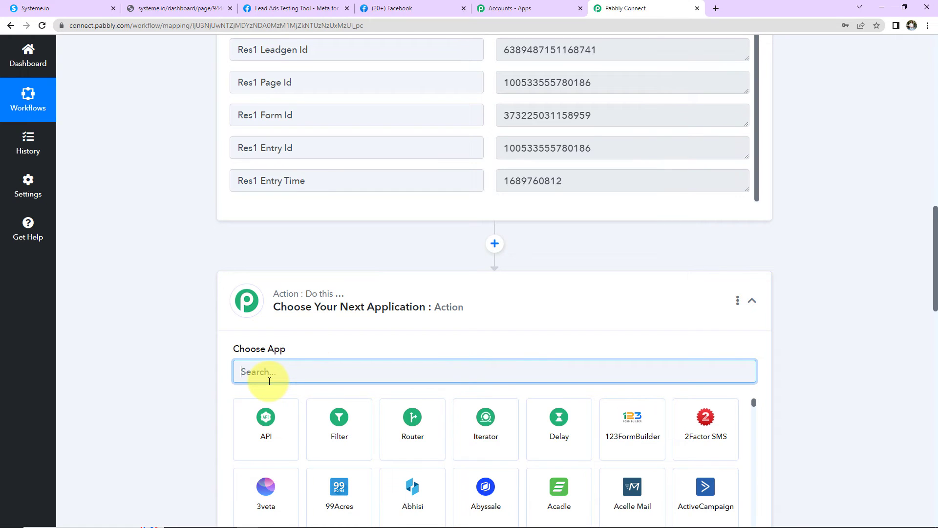
pyautogui.write('text')
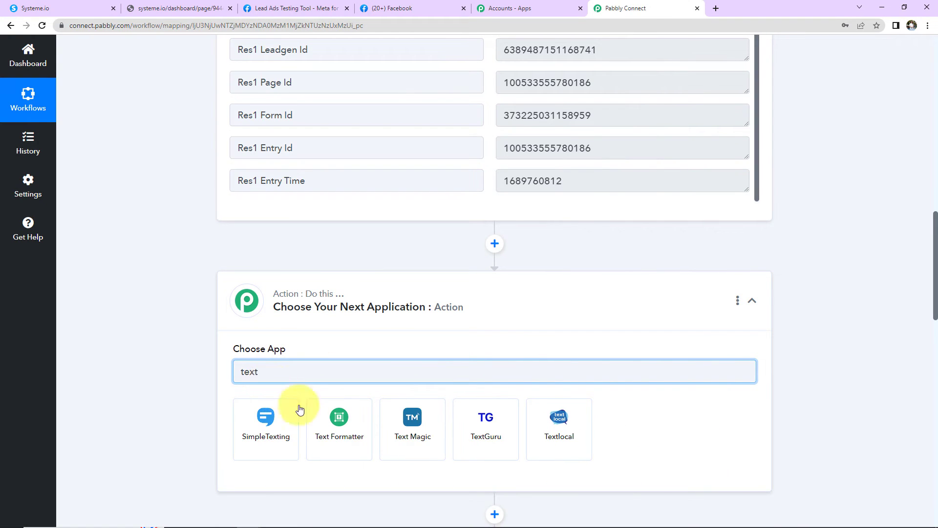
pyautogui.click(320, 421)
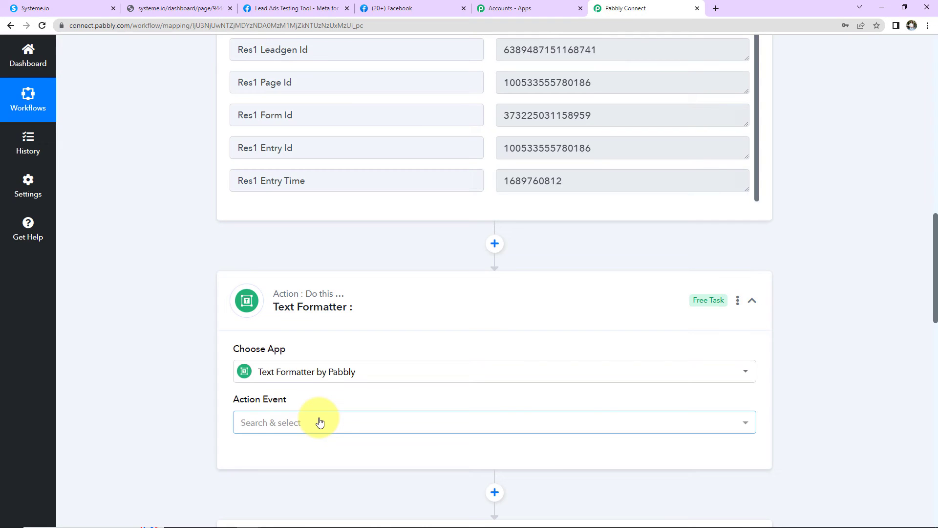
pyautogui.click(295, 425)
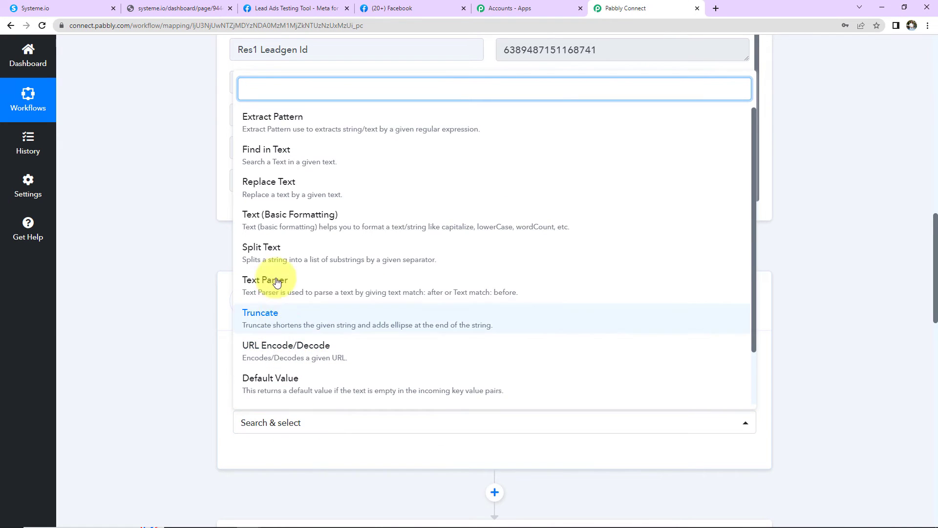
pyautogui.click(287, 253)
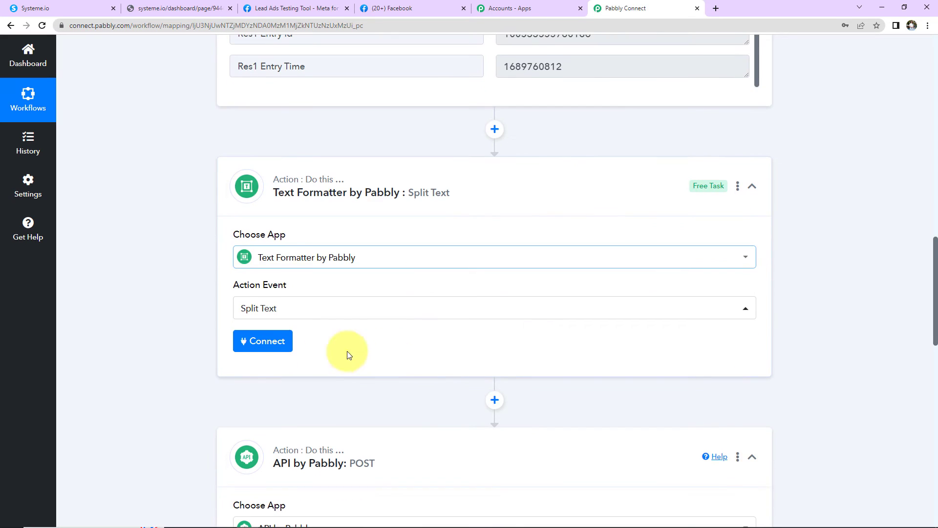
pyautogui.click(278, 339)
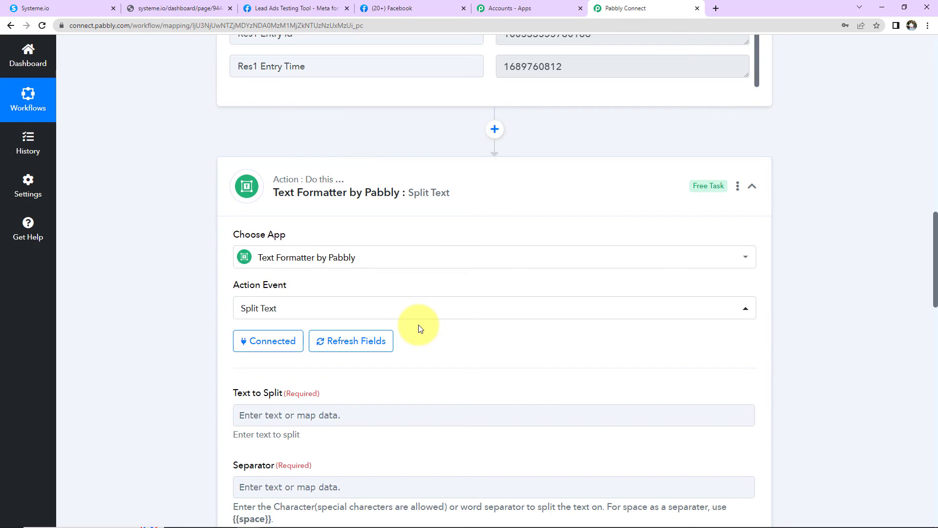
# Map the lead's Res4 Full Name into Text to Split.
pyautogui.scroll(-7, 464, 352)
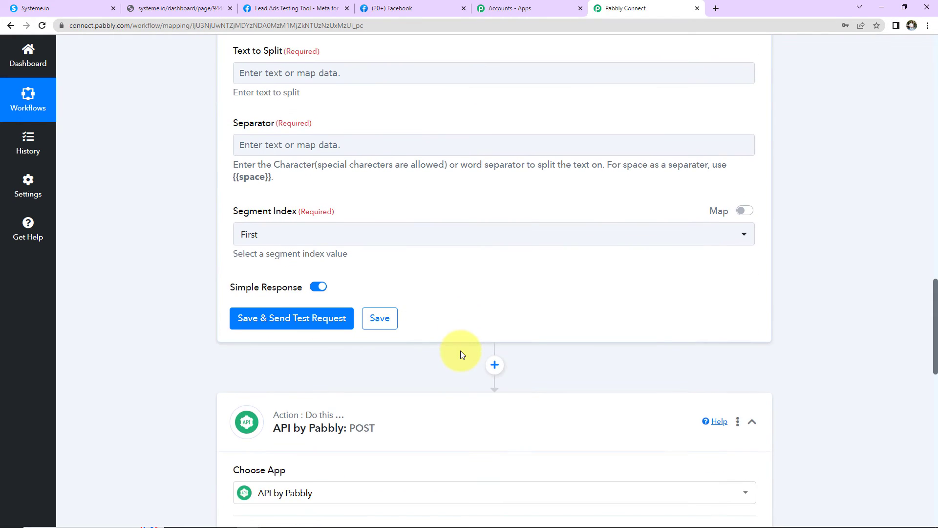
pyautogui.scroll(2, 461, 351)
pyautogui.click(364, 259)
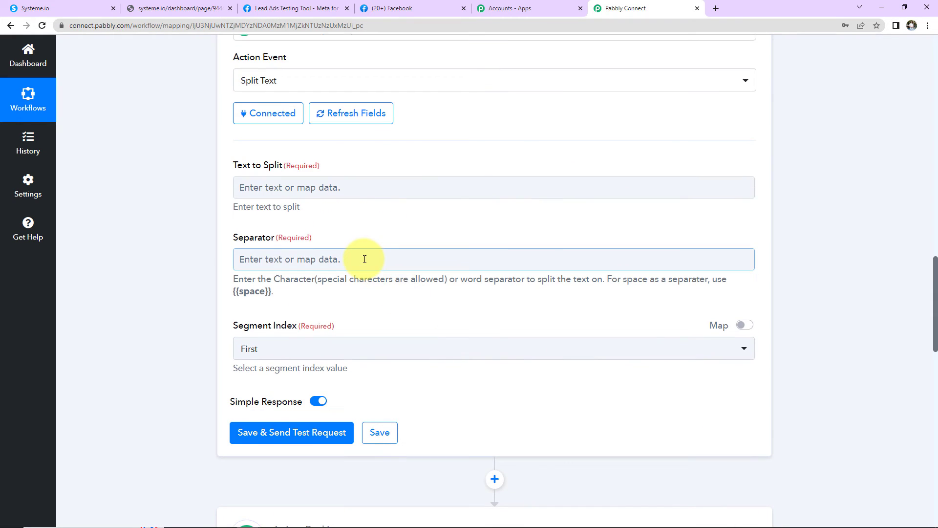
pyautogui.click(321, 190)
pyautogui.click(341, 278)
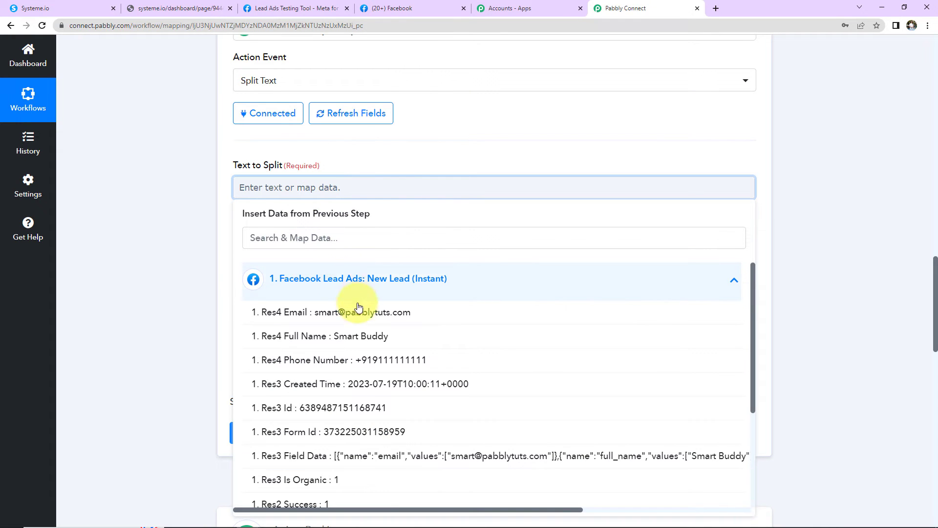
pyautogui.click(346, 335)
pyautogui.click(208, 258)
# Set the Separator to {{space}}, copied from the field's help text.
pyautogui.click(259, 266)
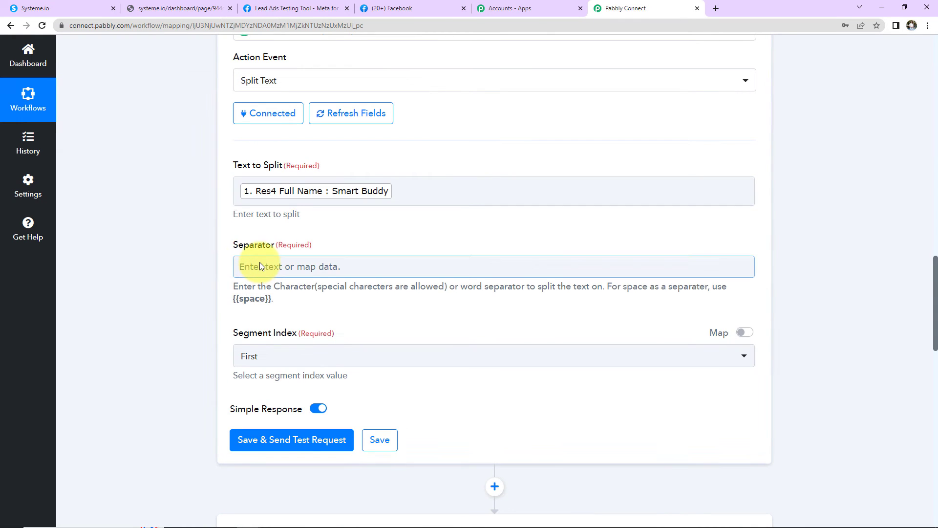
pyautogui.click(345, 195)
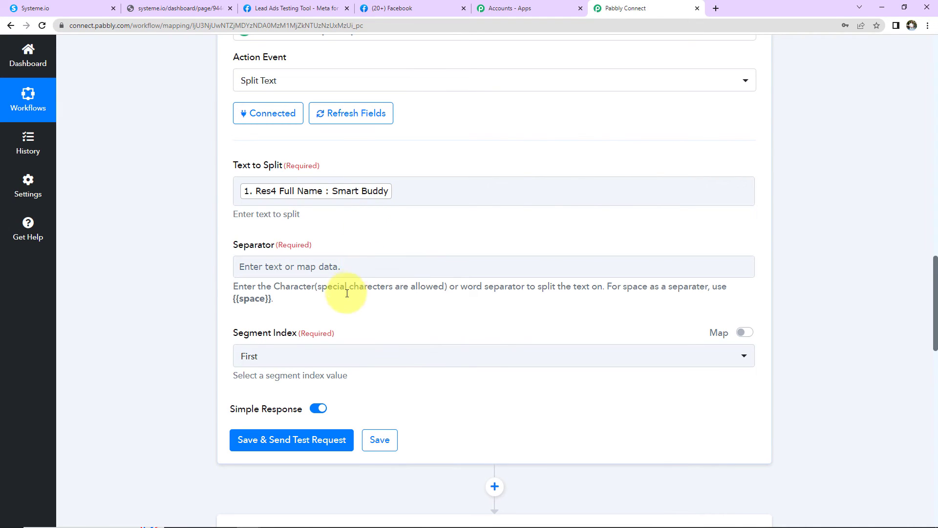
pyautogui.moveTo(233, 298); pyautogui.dragTo(274, 307)
pyautogui.rightClick(279, 309)
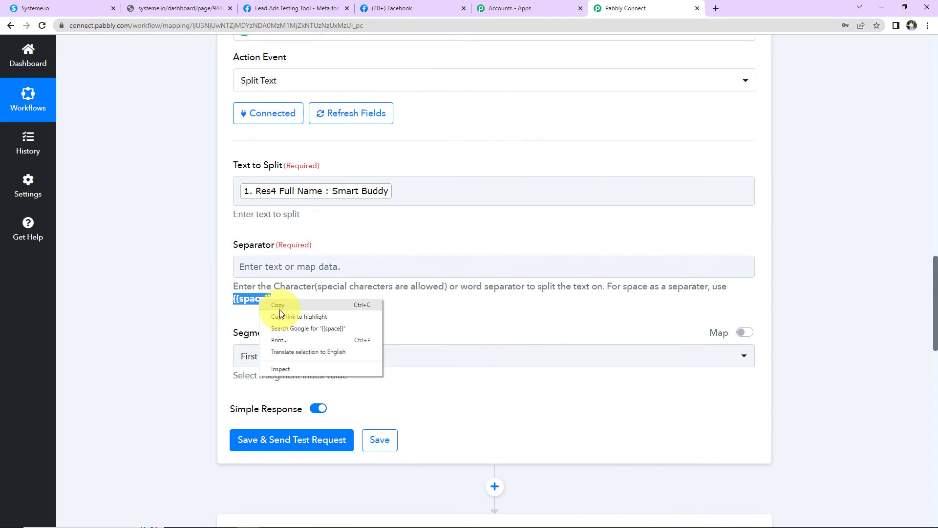
pyautogui.click(296, 312)
pyautogui.click(276, 268)
pyautogui.hotkey('ctrl', 'v')
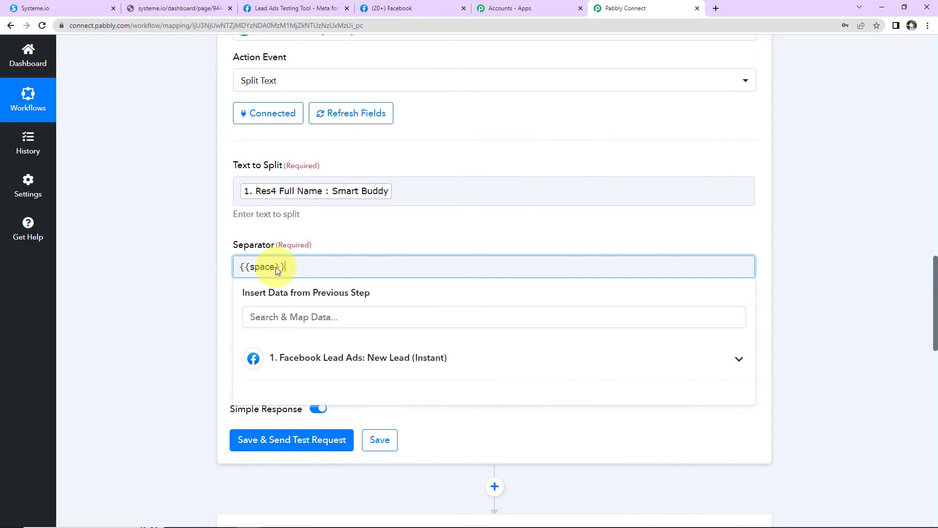
pyautogui.click(202, 290)
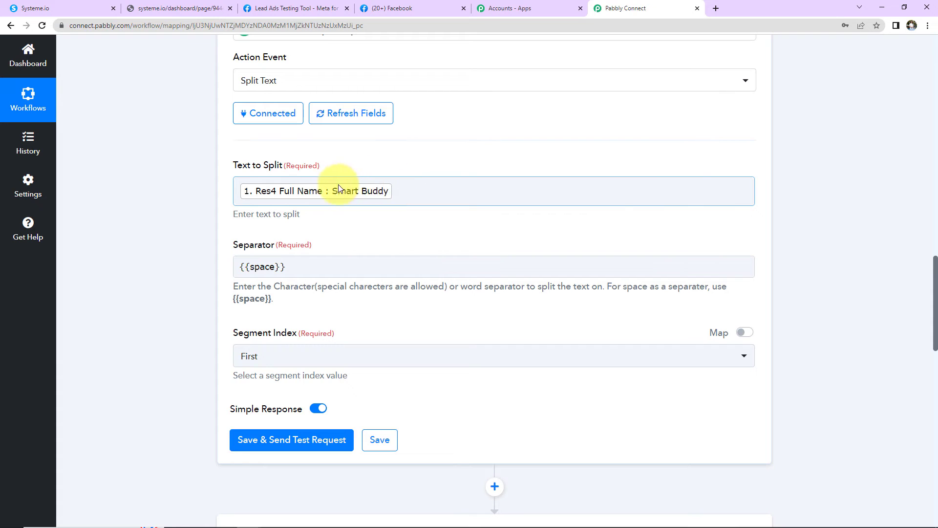
# Set Segment Index to All, then save and send a test request returning two parts.
pyautogui.click(273, 360)
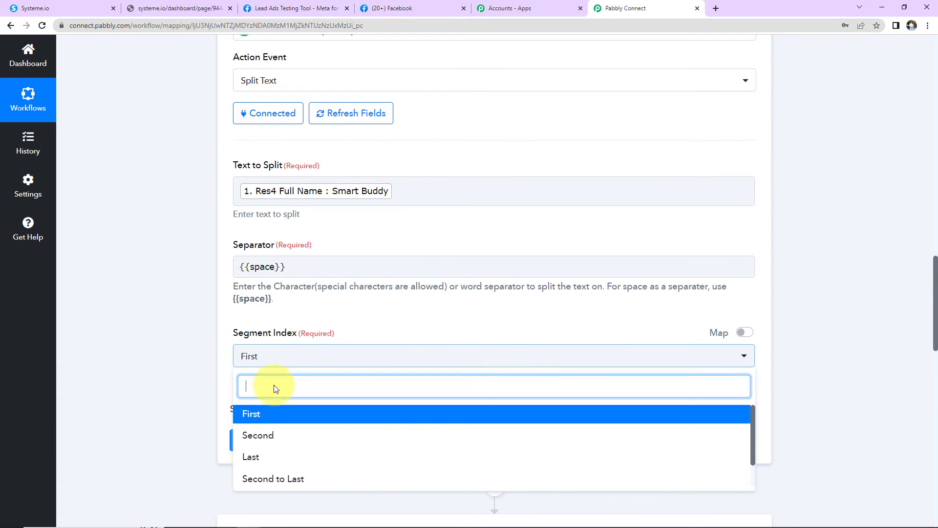
pyautogui.scroll(-2, 274, 391)
pyautogui.click(268, 384)
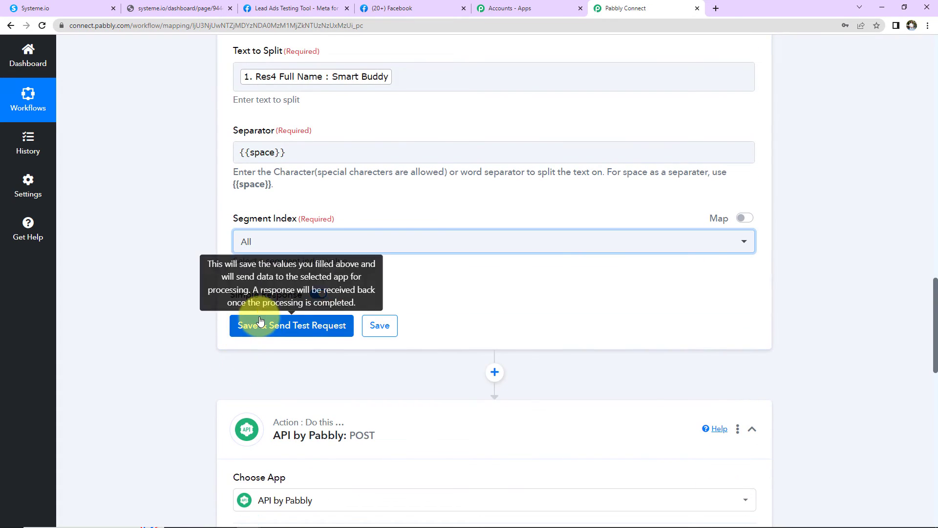
pyautogui.click(261, 330)
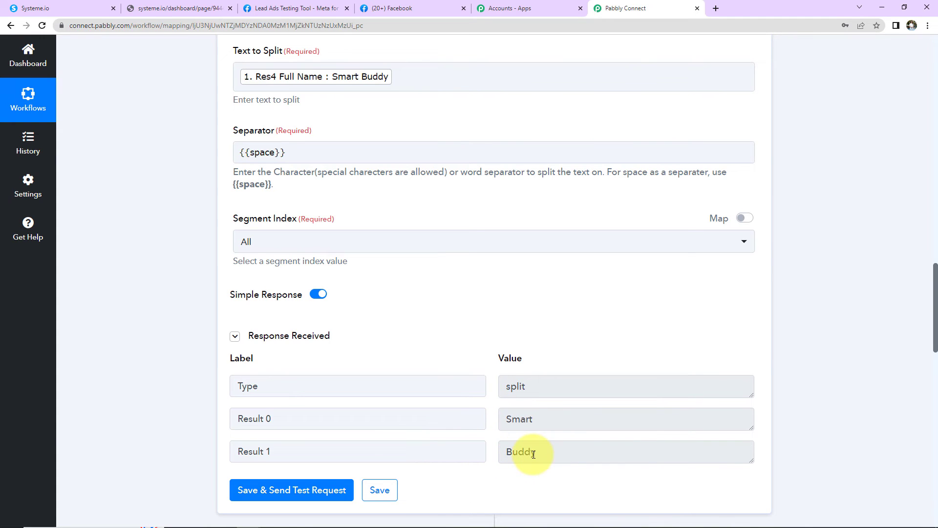
pyautogui.scroll(-10, 874, 303)
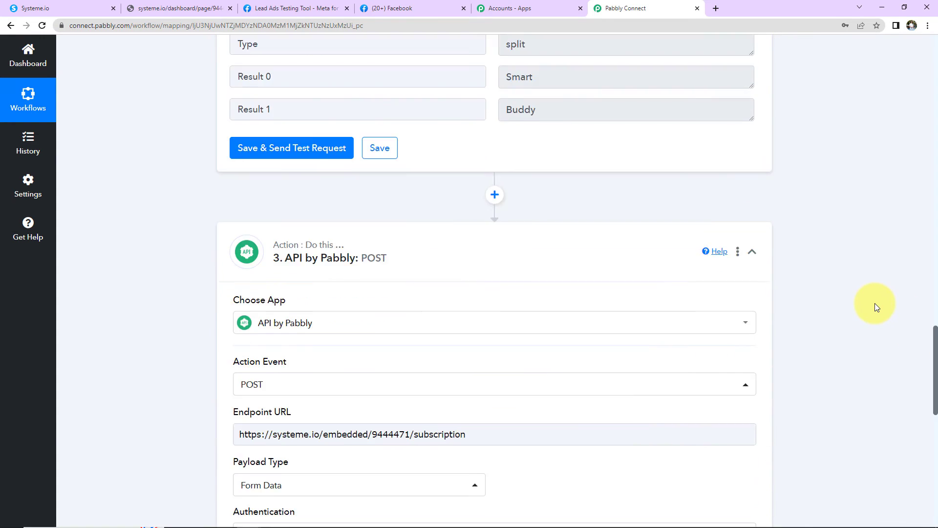
# Map first_name to '2. Result 0' and surname to '2. Result 1' from Split Text.
pyautogui.scroll(2, 852, 303)
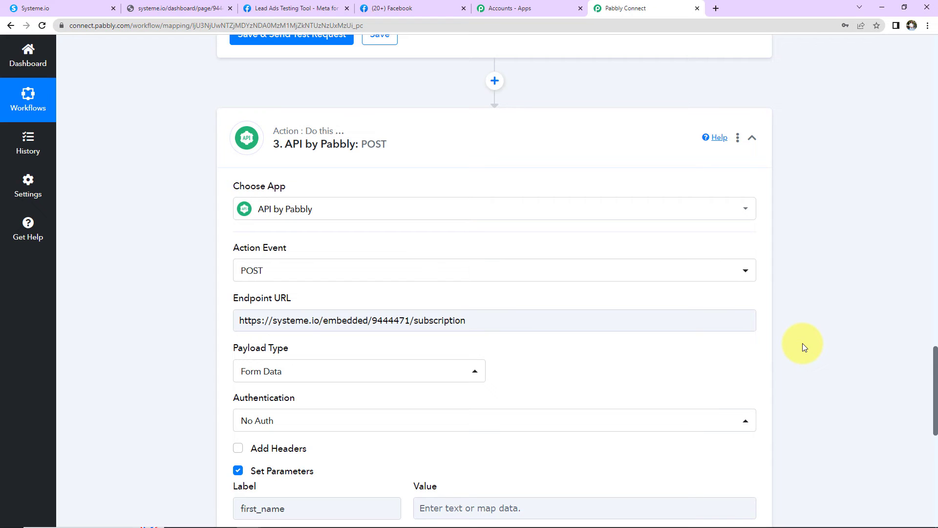
pyautogui.scroll(-5, 802, 343)
pyautogui.click(447, 205)
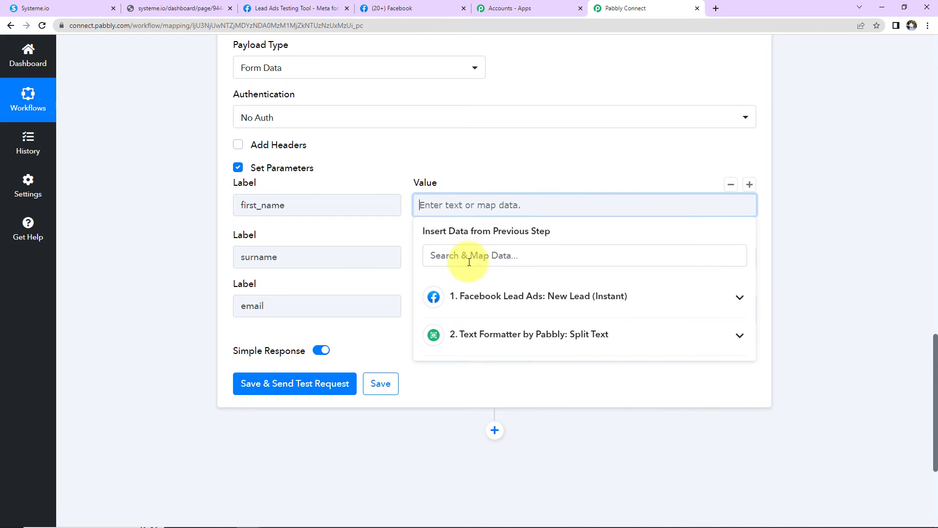
pyautogui.click(454, 334)
pyautogui.click(476, 388)
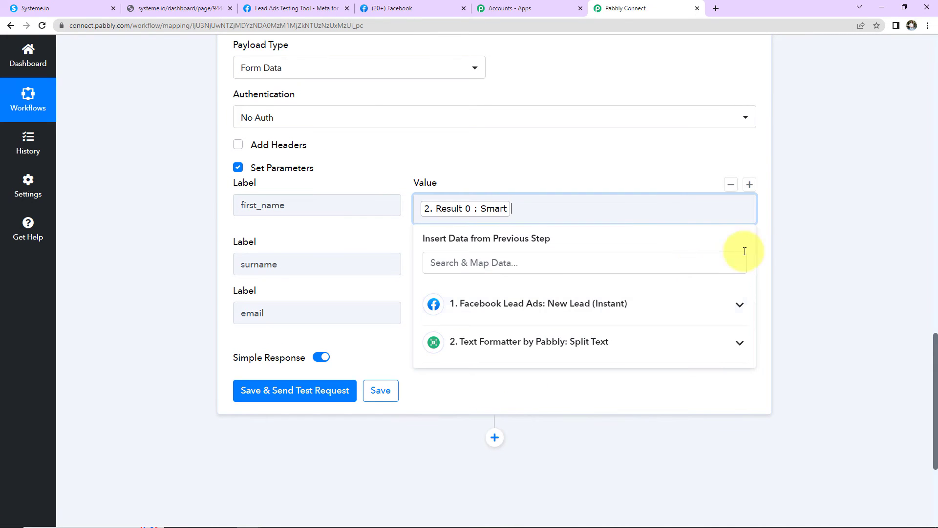
pyautogui.click(457, 259)
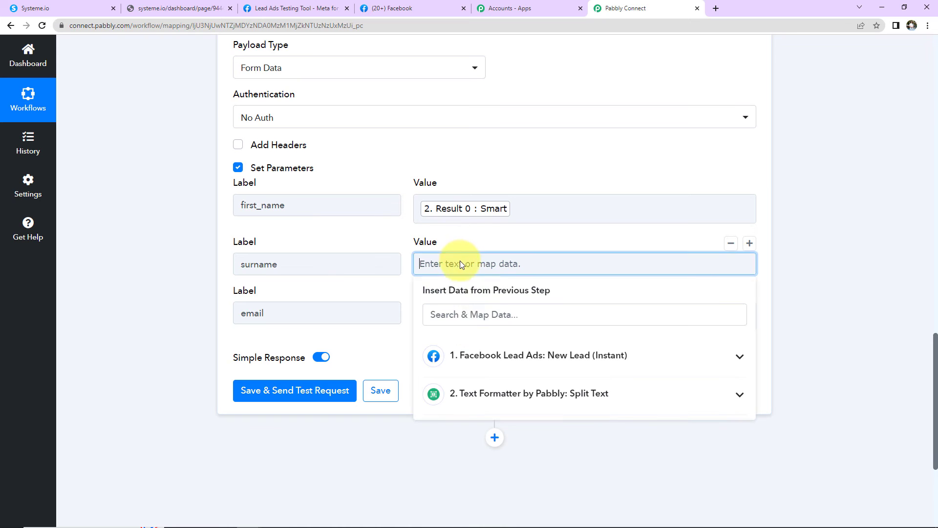
pyautogui.click(470, 389)
pyautogui.click(471, 476)
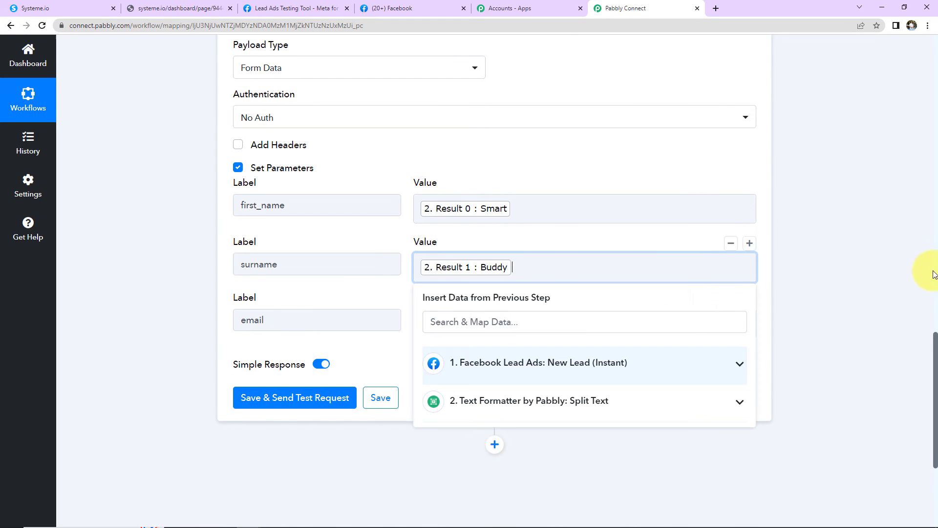
pyautogui.click(903, 233)
# Save the POST step, send a test request and review the returned HTML response.
pyautogui.moveTo(300, 363)
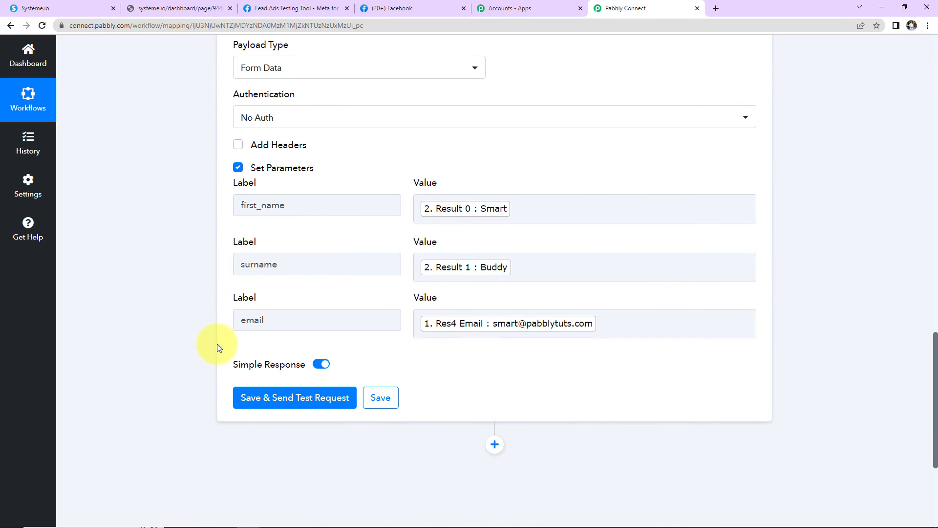
pyautogui.click(257, 400)
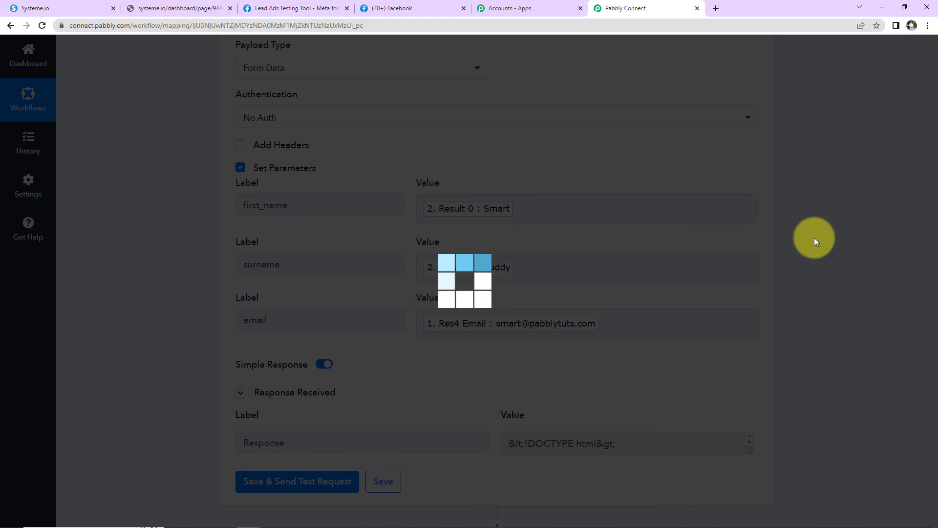
pyautogui.scroll(-5, 813, 237)
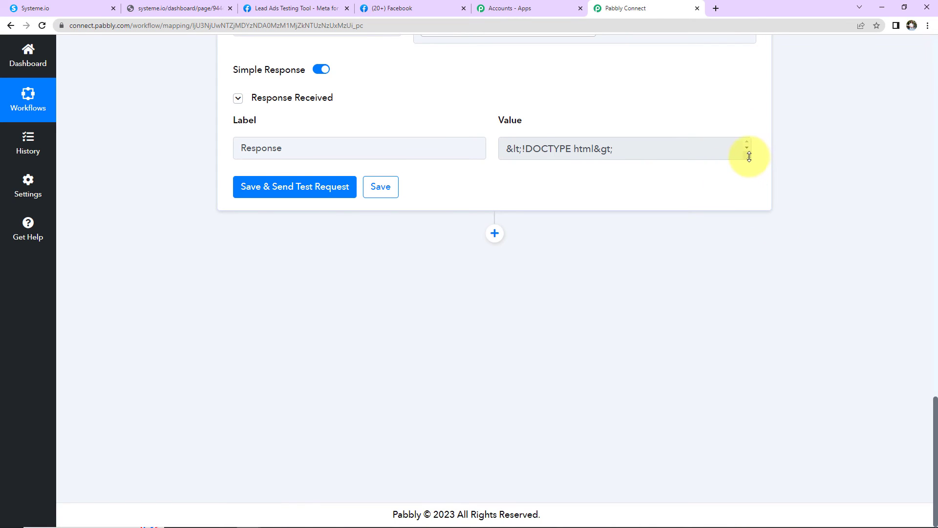
pyautogui.moveTo(747, 160); pyautogui.dragTo(761, 284)
pyautogui.scroll(2, 806, 262)
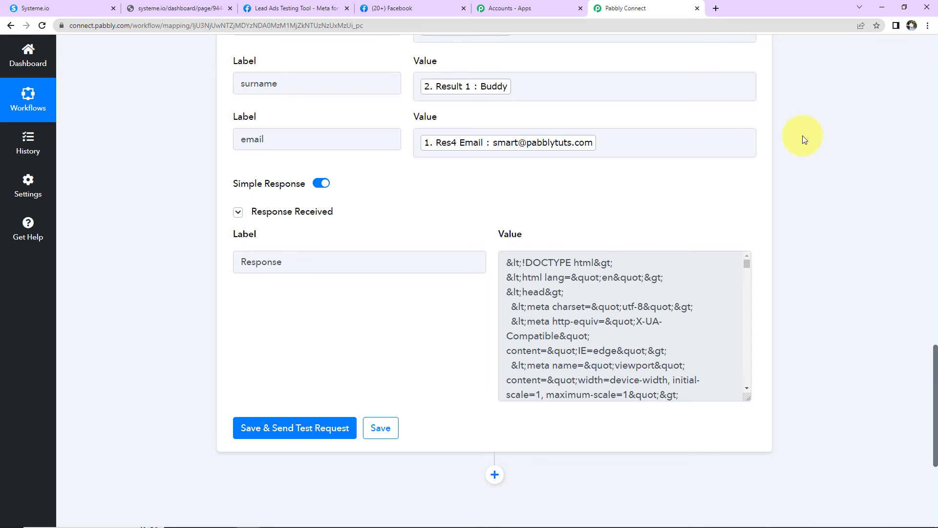
# Open the newest contact's record from Systeme.io Contacts to check its first and last names.
pyautogui.click(53, 10)
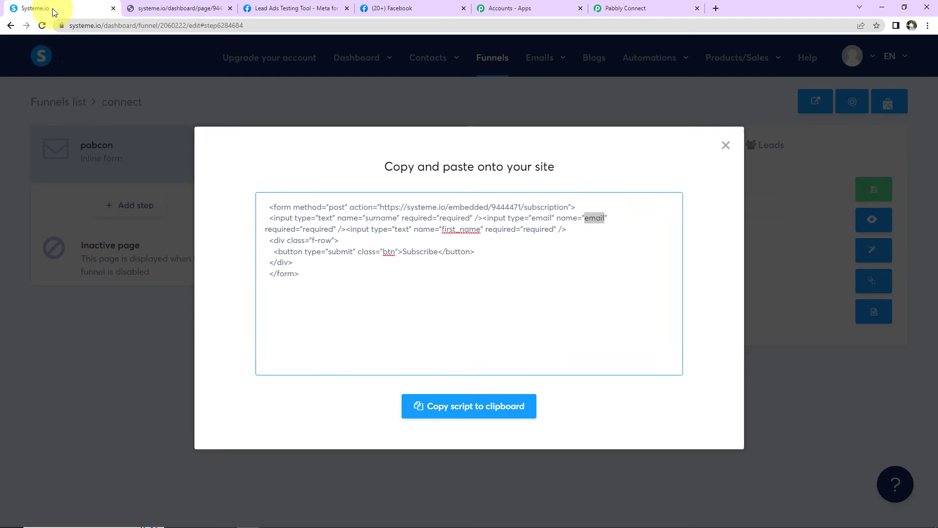
pyautogui.click(726, 145)
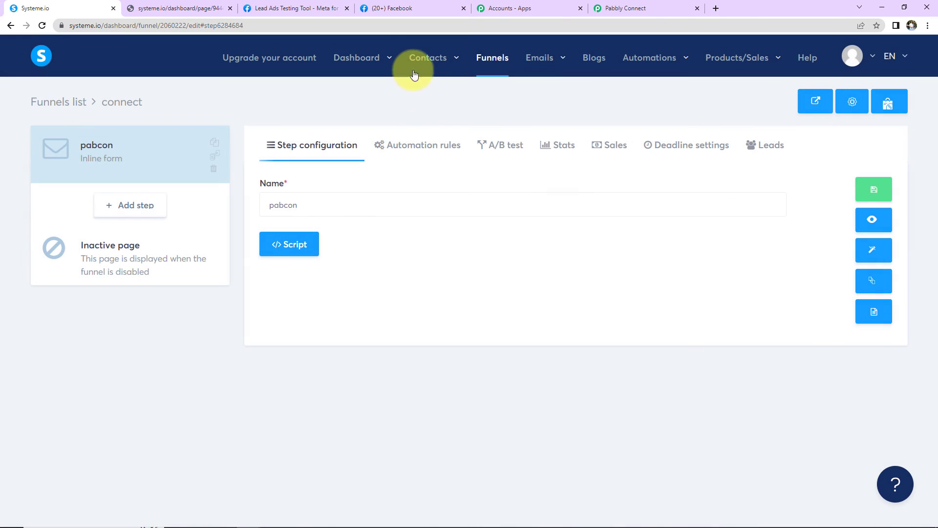
pyautogui.click(424, 84)
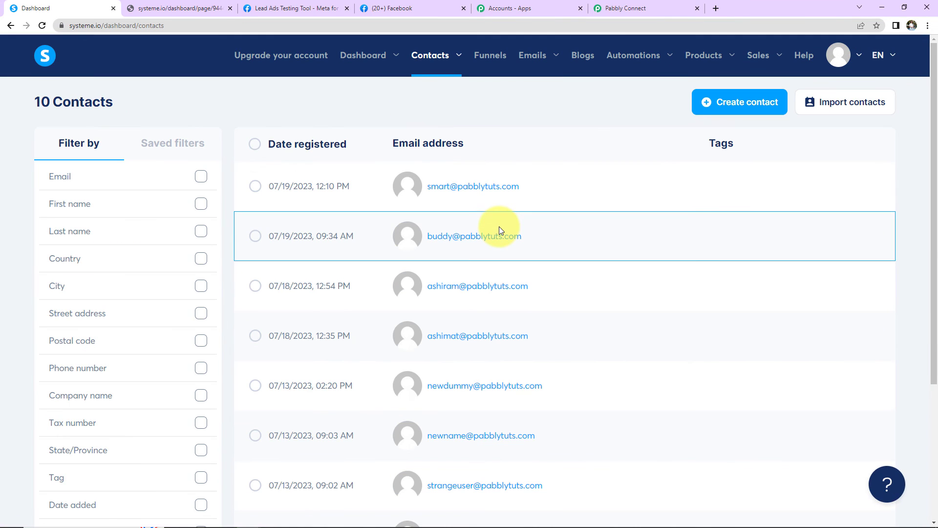
pyautogui.click(478, 187)
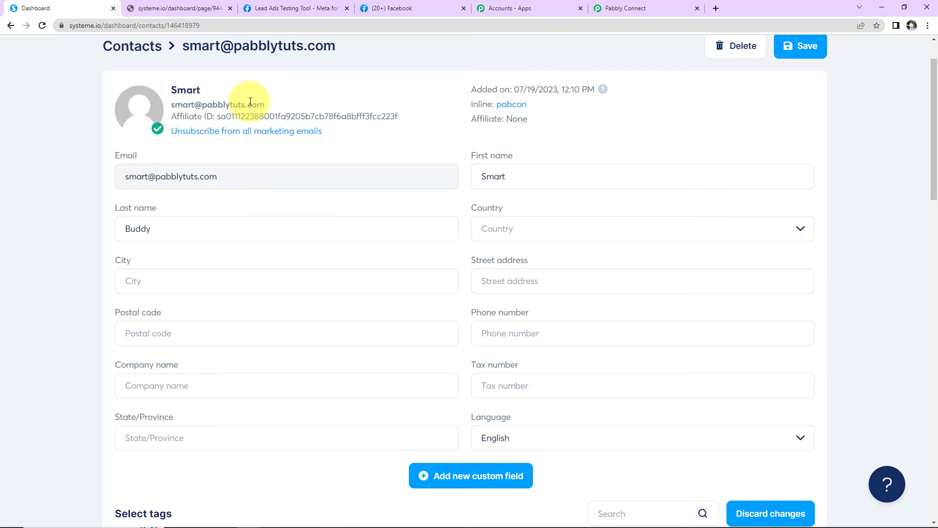
# Clear the old test lead and open the A-Z Ayurvedic Store lead form.
pyautogui.click(282, 4)
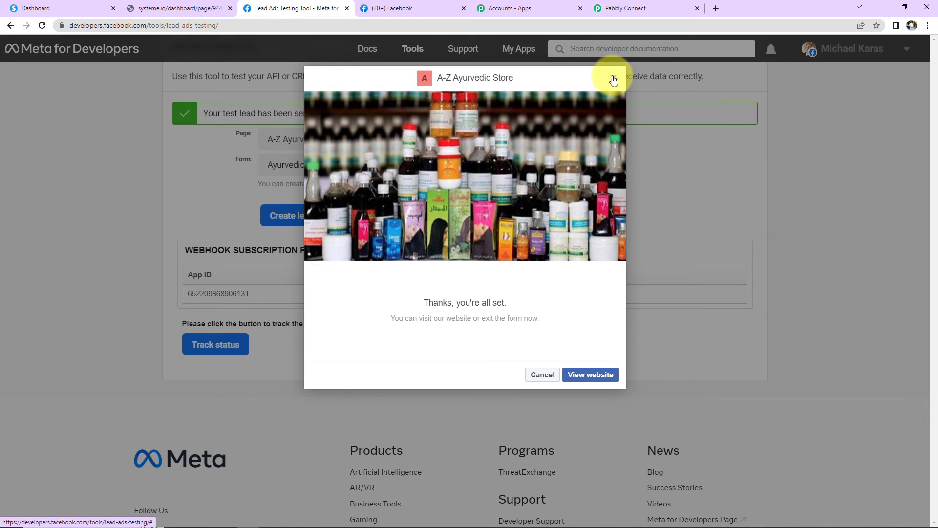
pyautogui.click(613, 79)
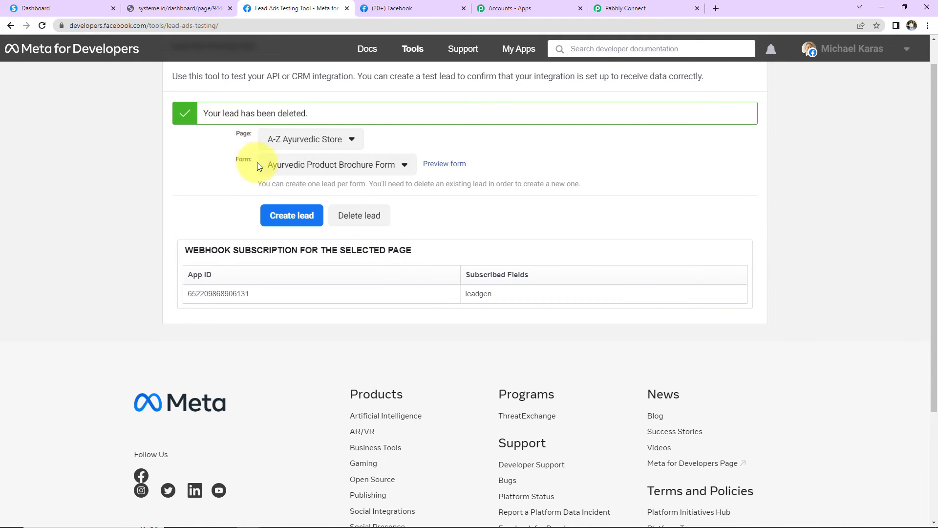
pyautogui.click(45, 26)
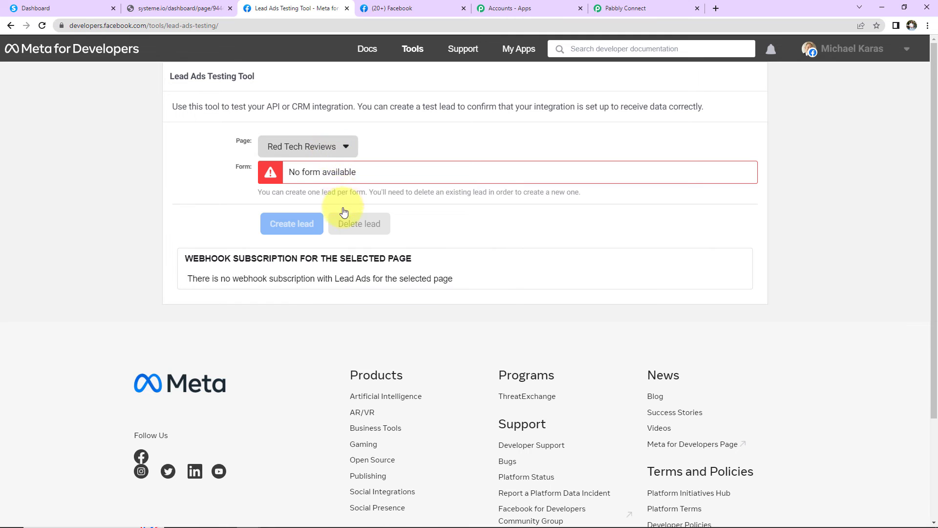
pyautogui.scroll(-10, 313, 220)
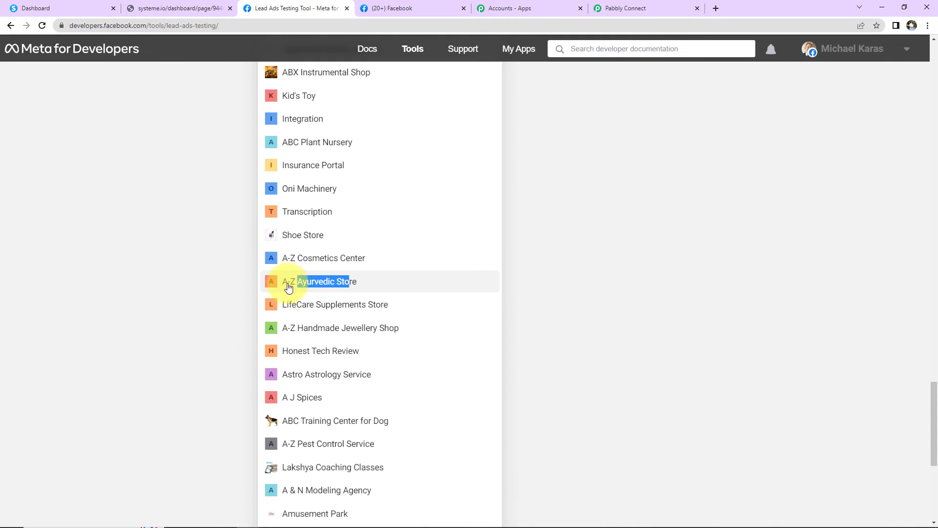
pyautogui.click(292, 221)
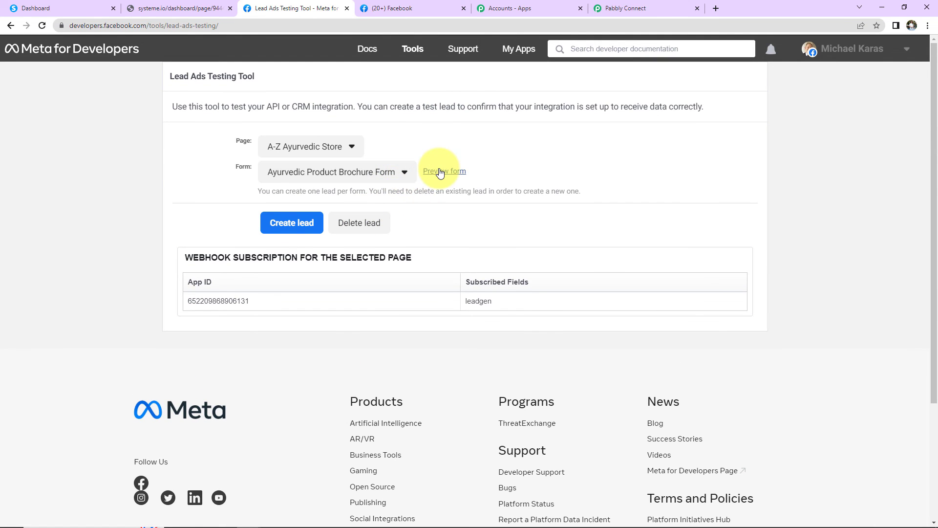
pyautogui.click(441, 172)
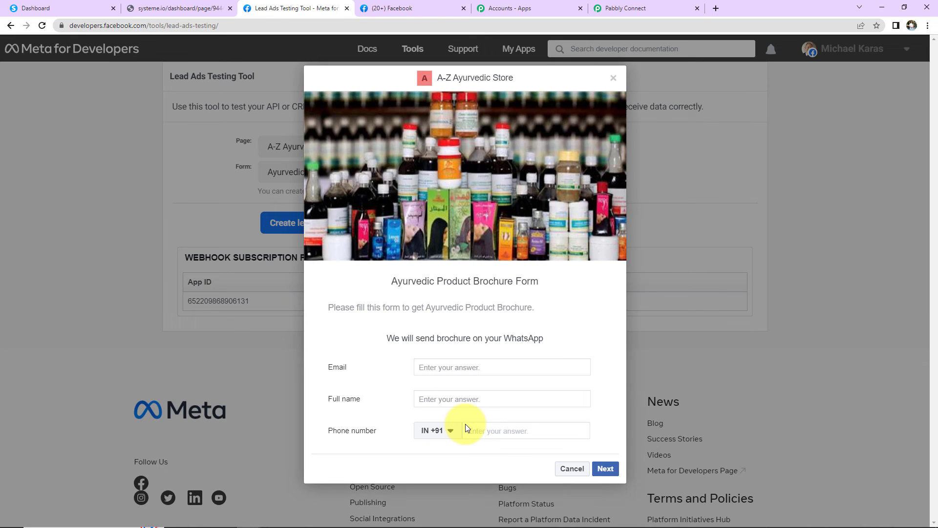
# Submit a new test lead with the lead's email, full name and phone number.
pyautogui.click(446, 367)
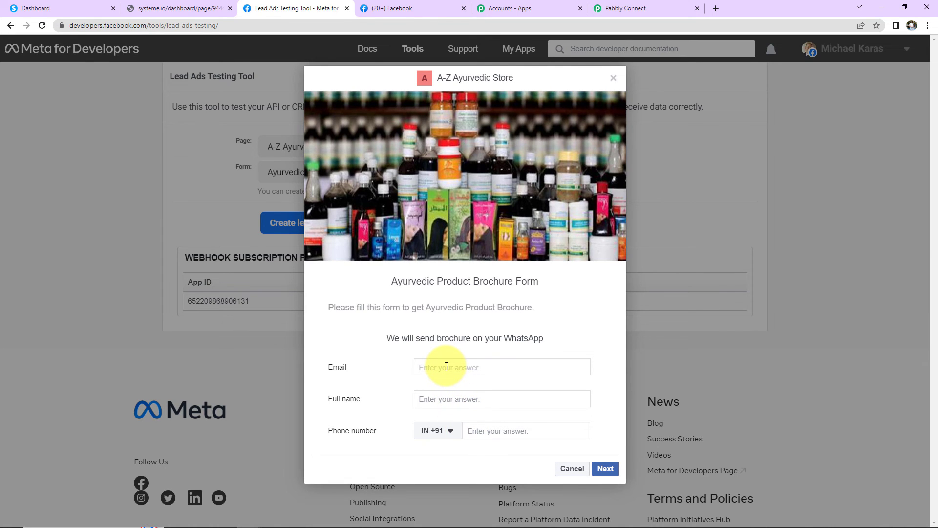
pyautogui.click(433, 399)
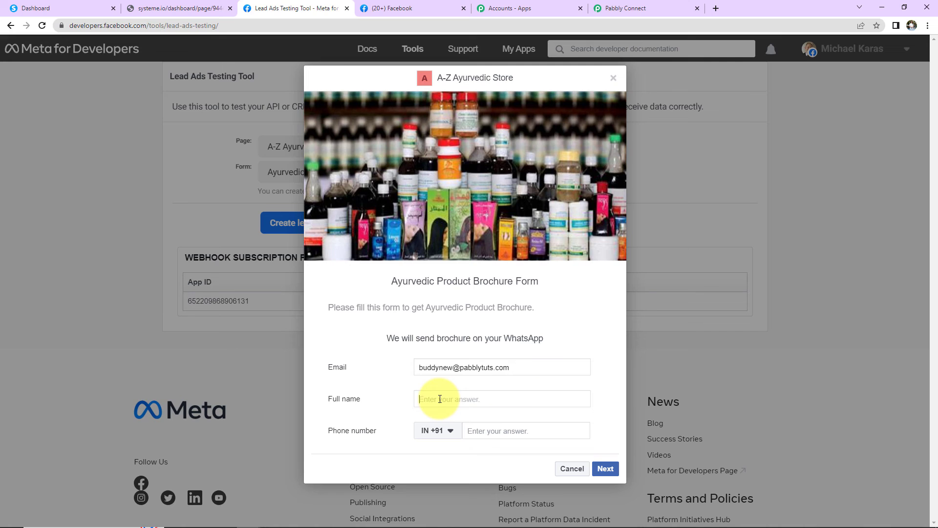
pyautogui.write('Buddy New')
pyautogui.click(488, 430)
pyautogui.write('91111 11111')
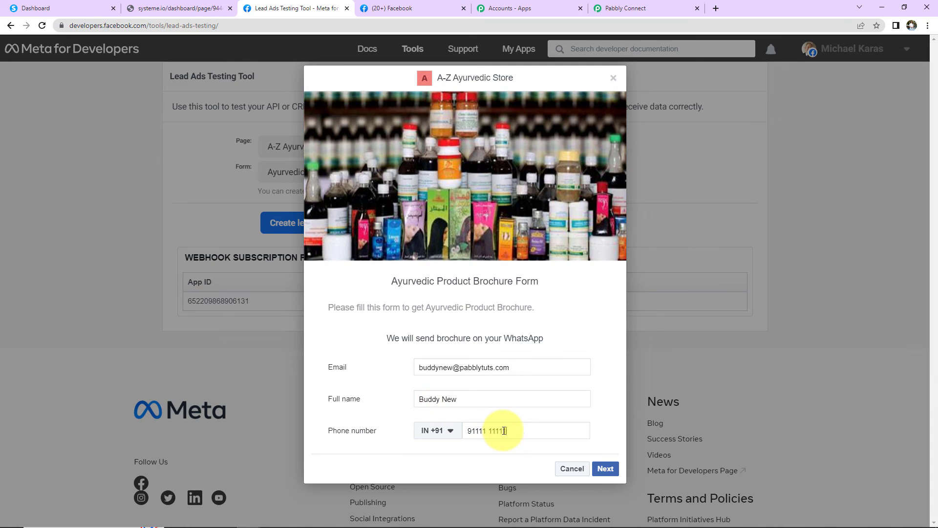
pyautogui.click(606, 468)
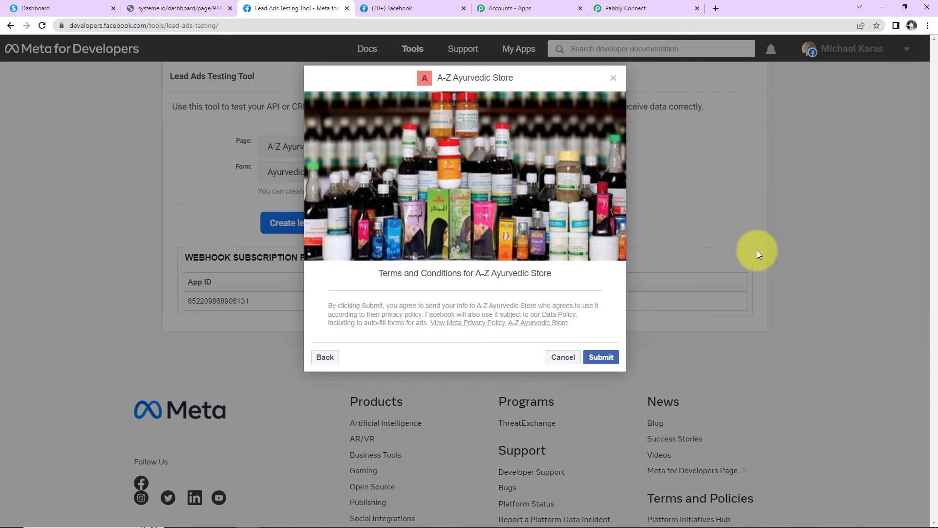
pyautogui.click(602, 357)
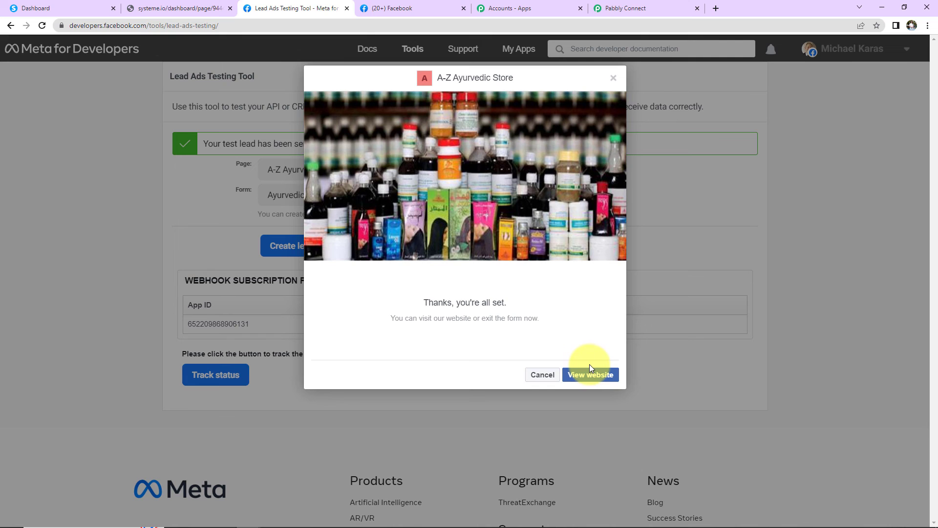
pyautogui.click(85, 10)
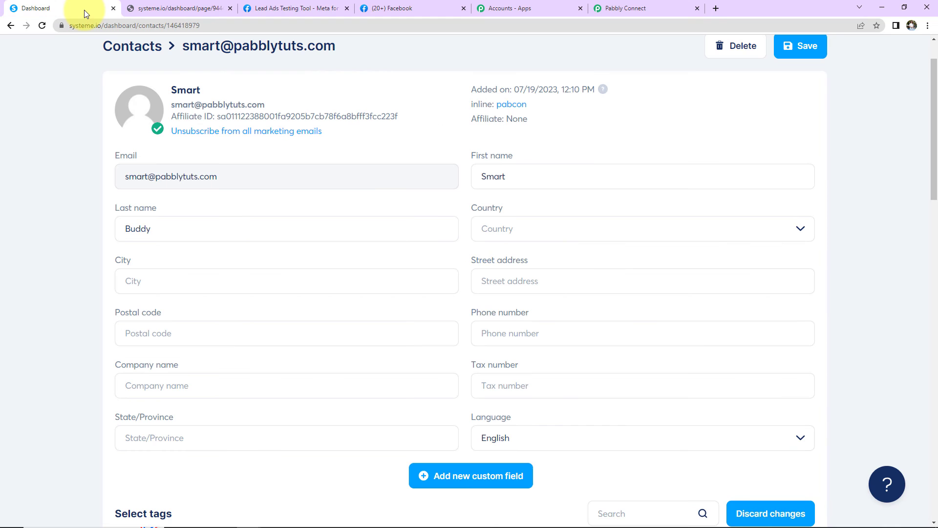
# Reload the Systeme.io contacts list and open the second test lead's record with separate first and last names.
pyautogui.click(12, 25)
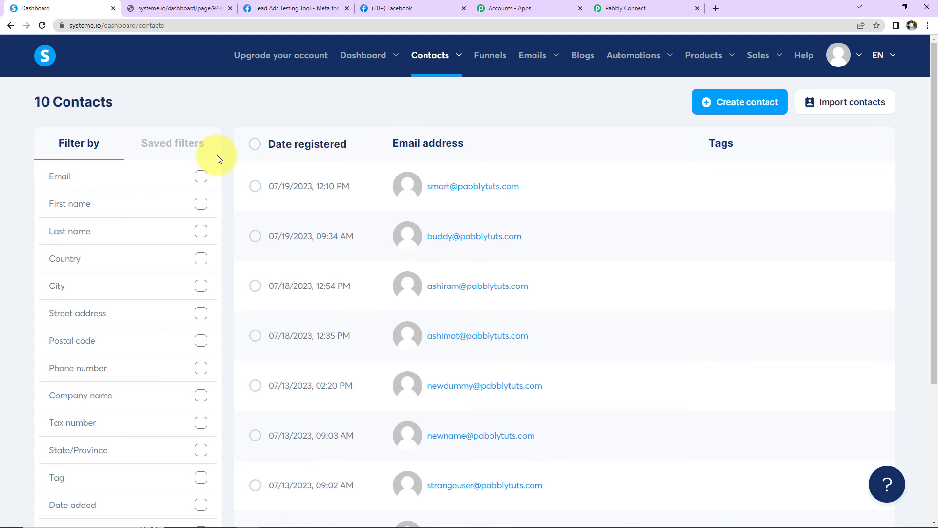
pyautogui.click(42, 25)
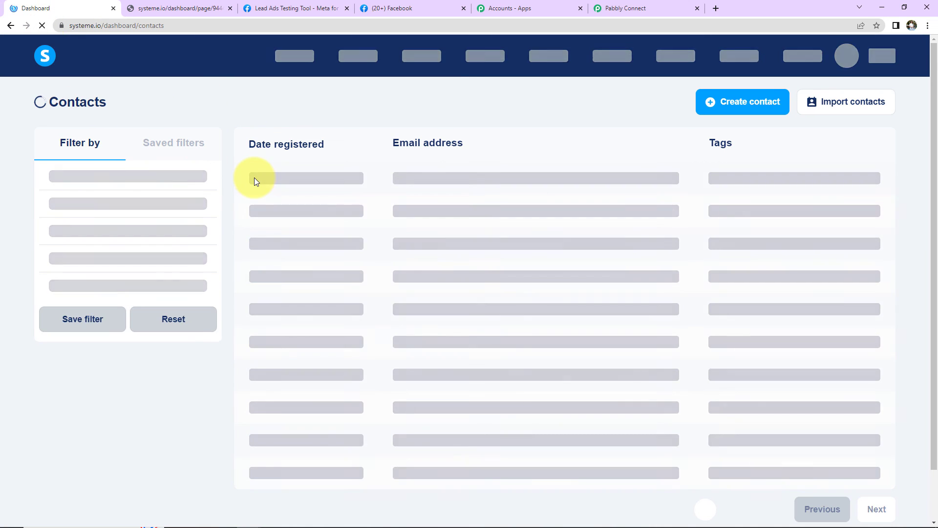
pyautogui.moveTo(496, 188)
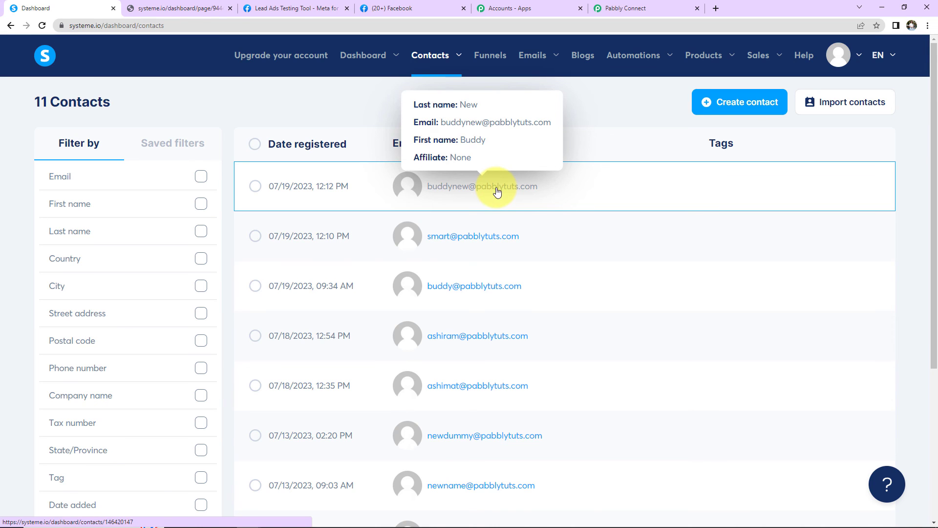
pyautogui.click(496, 187)
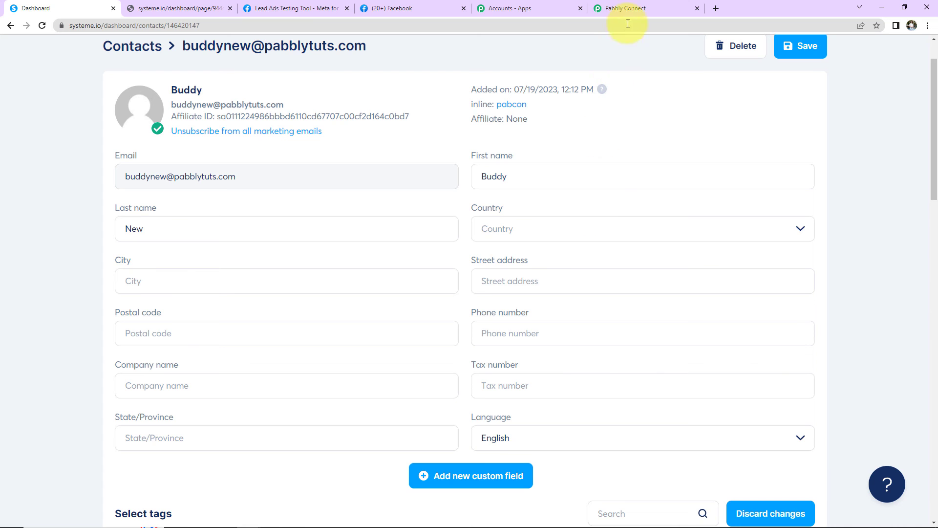
pyautogui.click(631, 9)
# Collapse the Facebook Lead Ads trigger and the API by Pabbly POST step.
pyautogui.scroll(15, 828, 337)
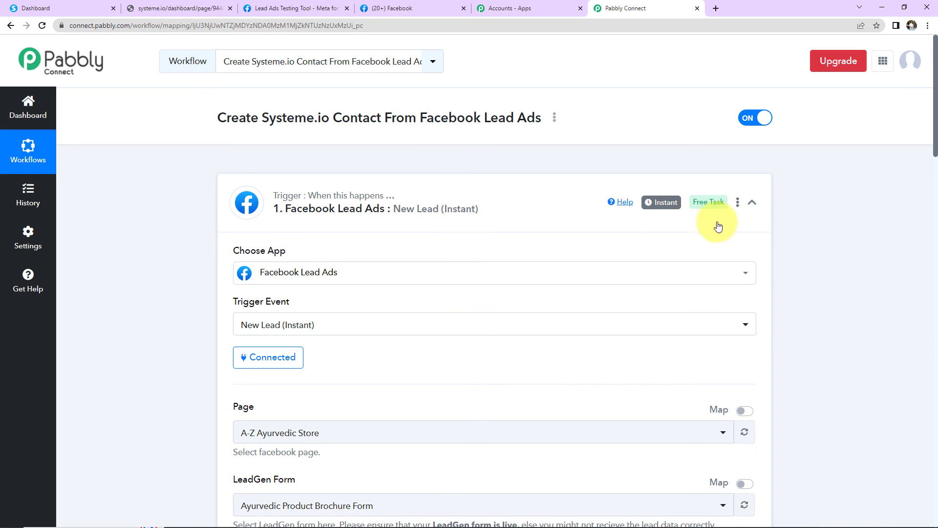
pyautogui.click(751, 204)
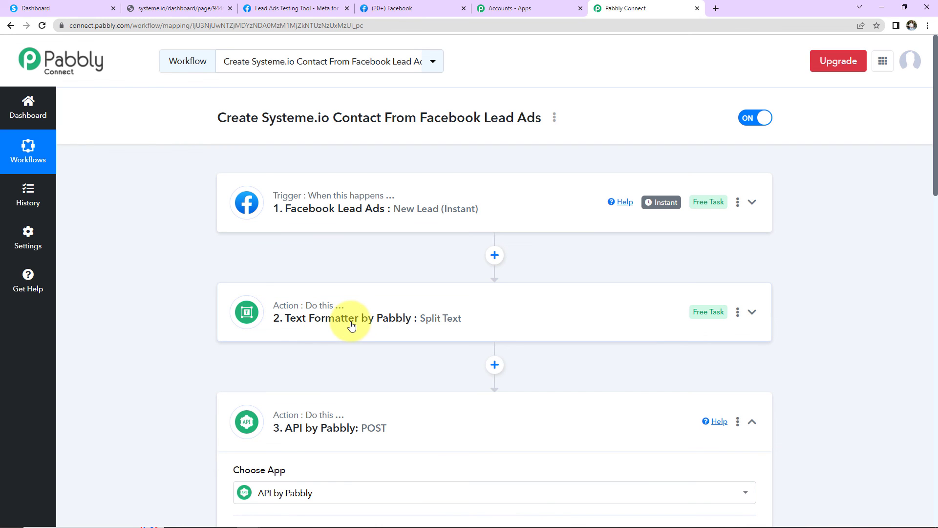
pyautogui.scroll(-2, 469, 318)
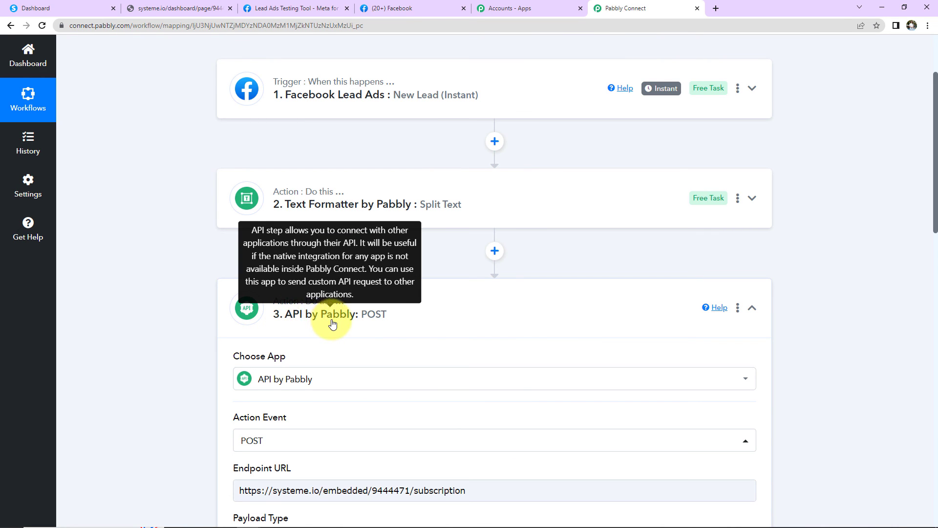
pyautogui.click(753, 308)
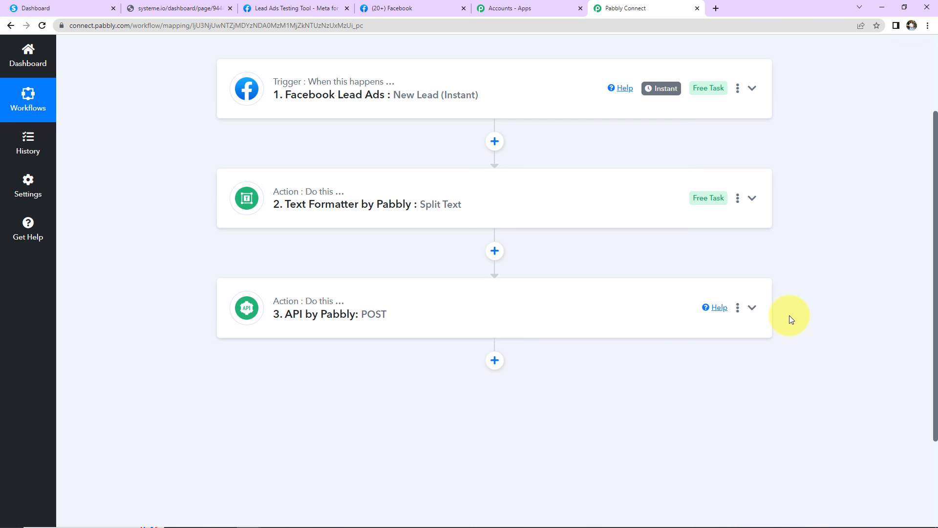